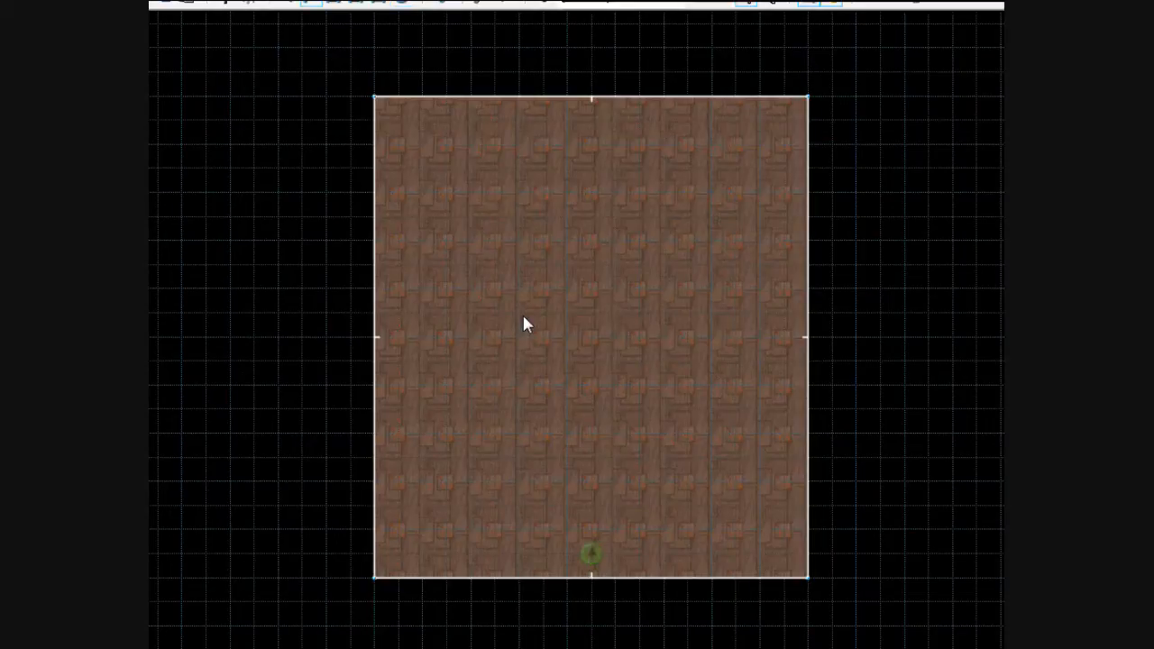
Step: Draw a 384 by 256 rectangular sector inside the room, with one side along the room's east wall
drag(519, 241, 519, 442)
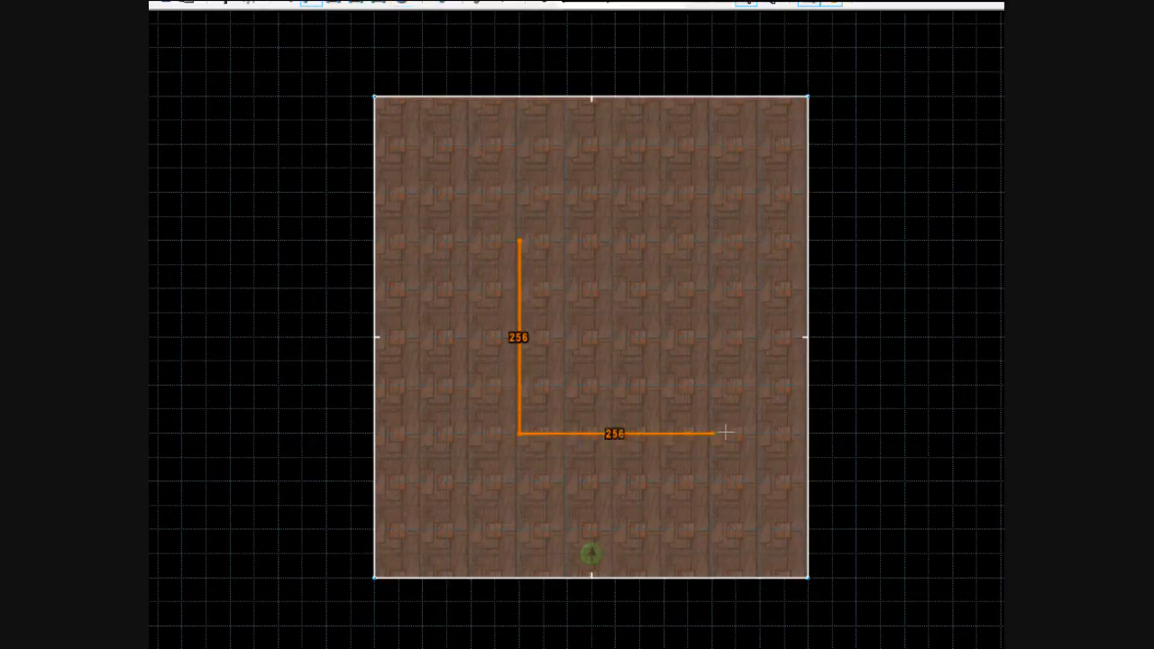
drag(783, 434, 794, 437)
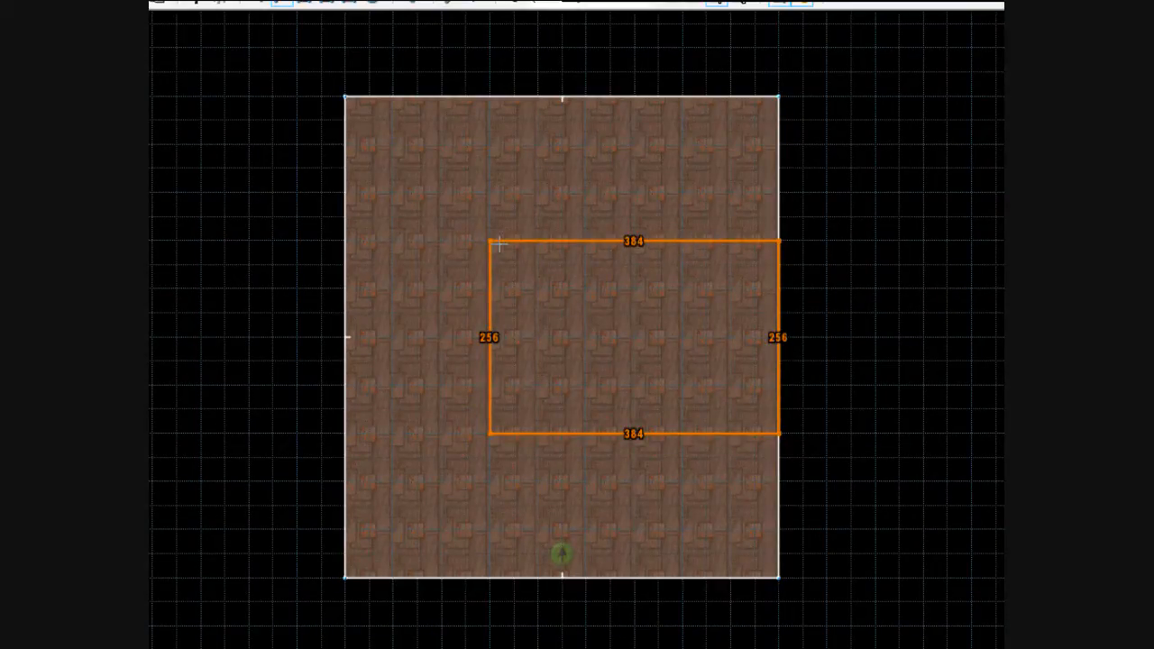
key(Return)
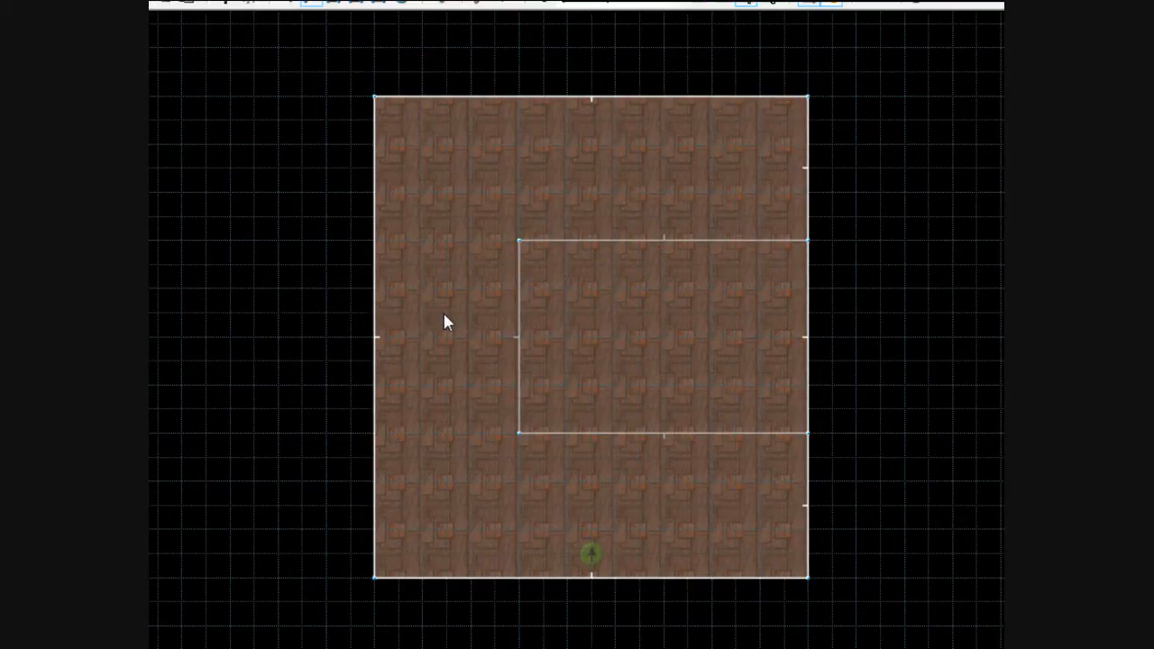
Step: Draw a second sector filling the gap to the west wall, and shift the dividing line one grid square west
scroll(438, 306, down, 4)
scroll(451, 329, up, 3)
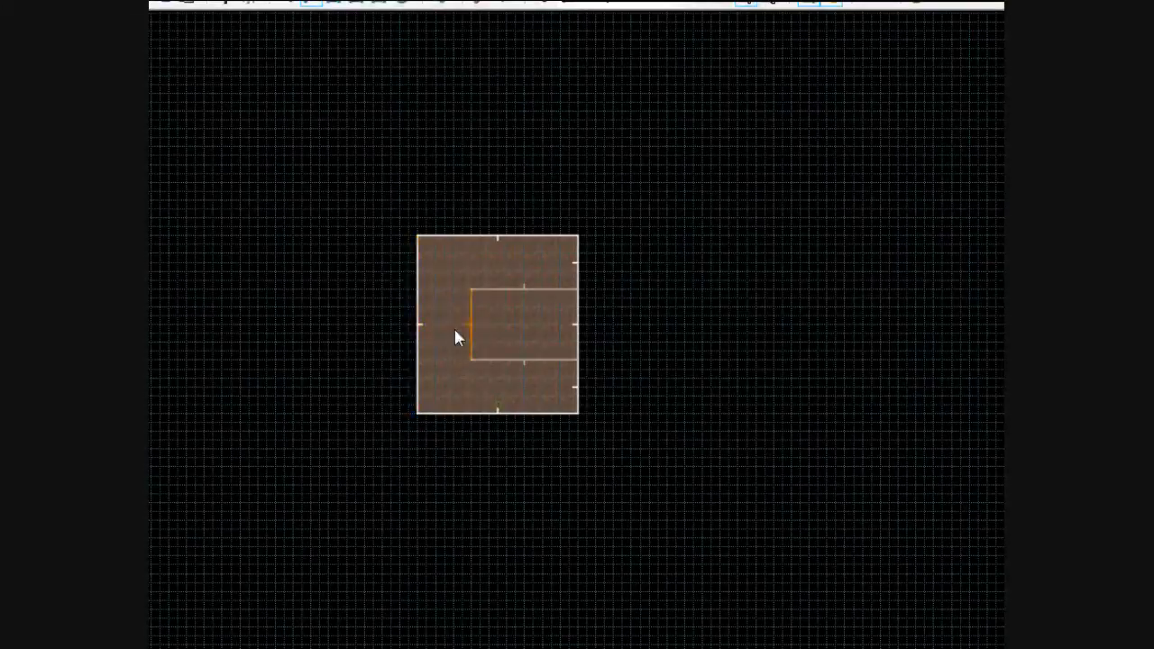
scroll(453, 326, up, 3)
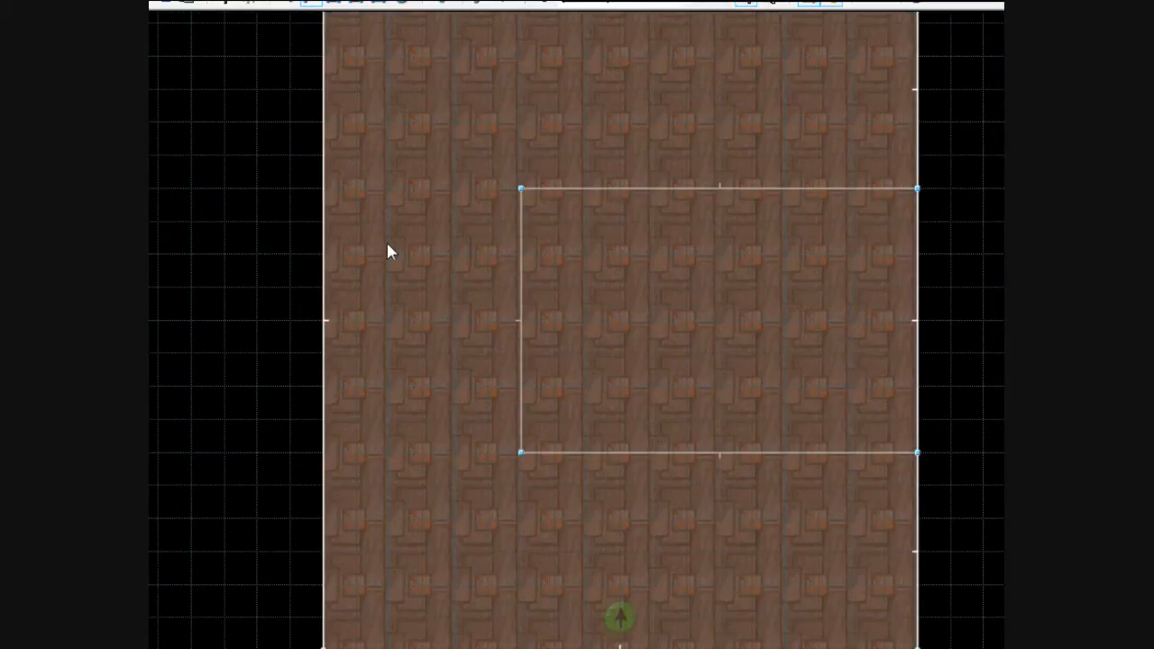
drag(386, 189, 553, 194)
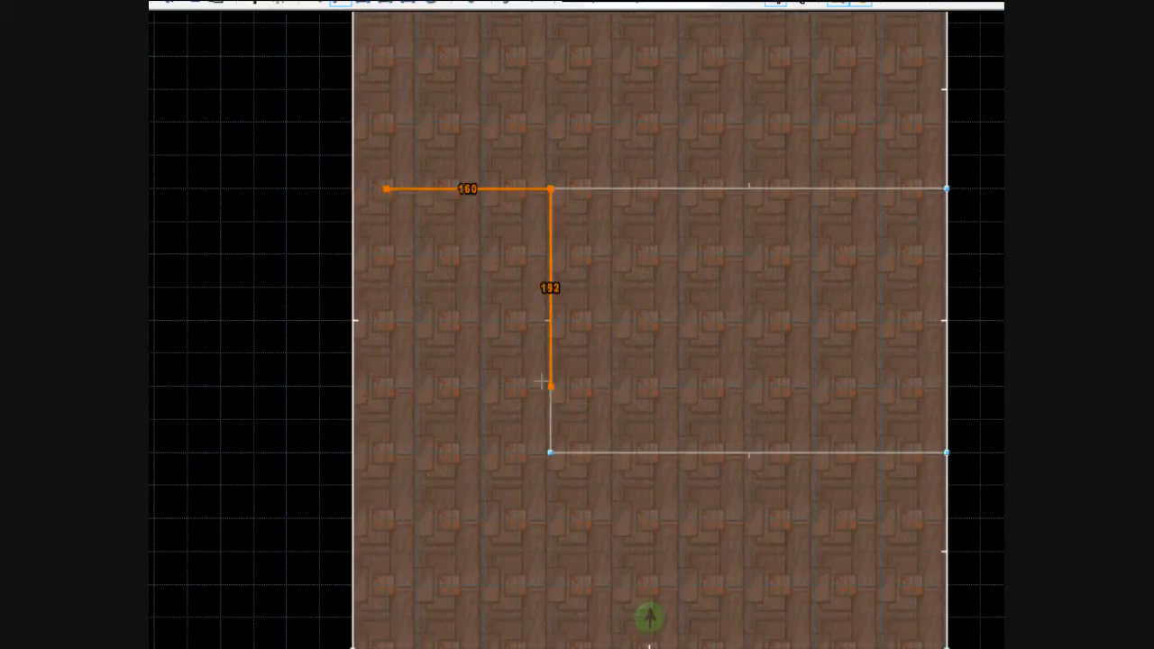
drag(399, 213, 397, 197)
click(415, 201)
key(v)
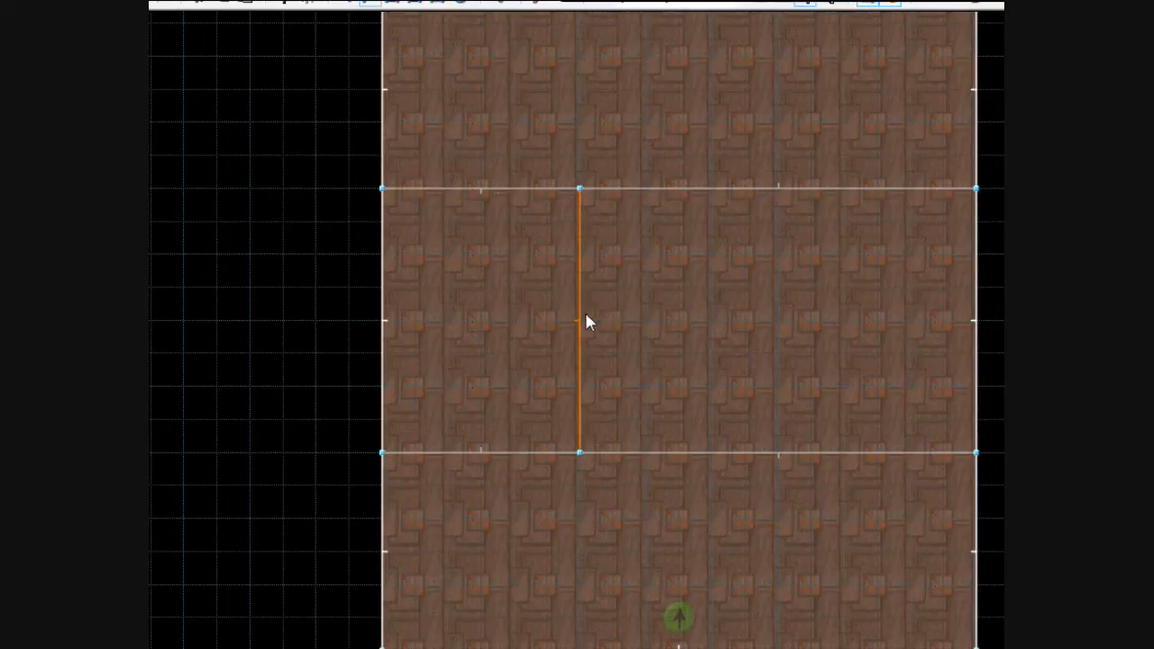
drag(580, 314, 546, 302)
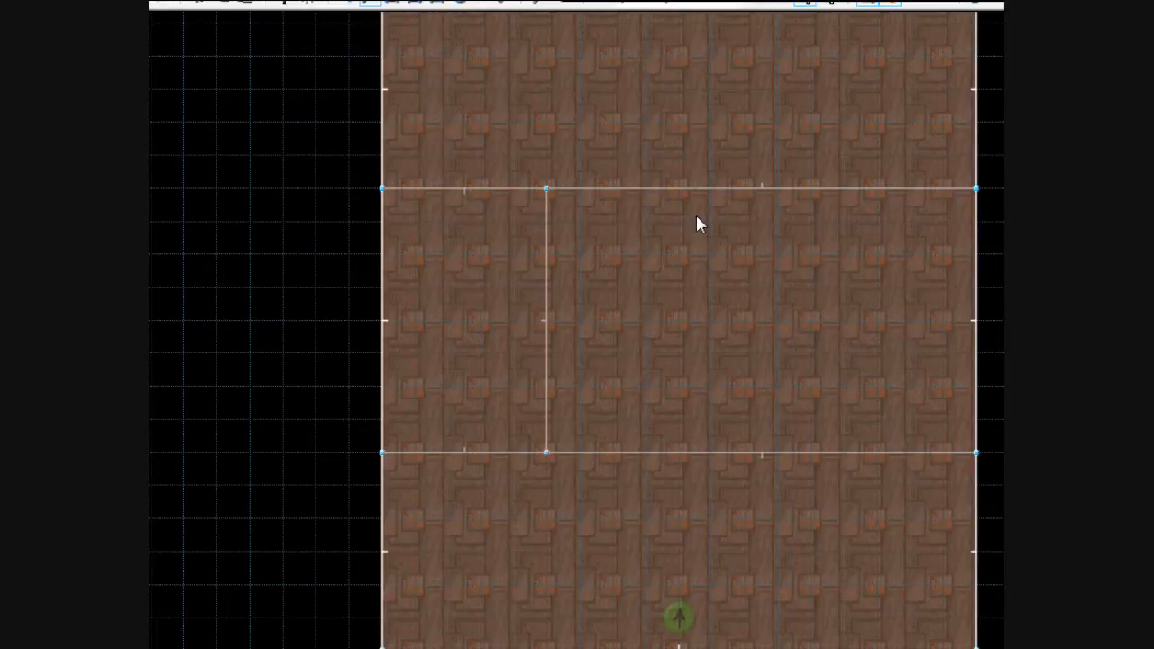
Step: Insert a thing in the north part of the room and set its type to the Former Human monster
scroll(696, 215, down, 1)
key(t)
right_click(679, 133)
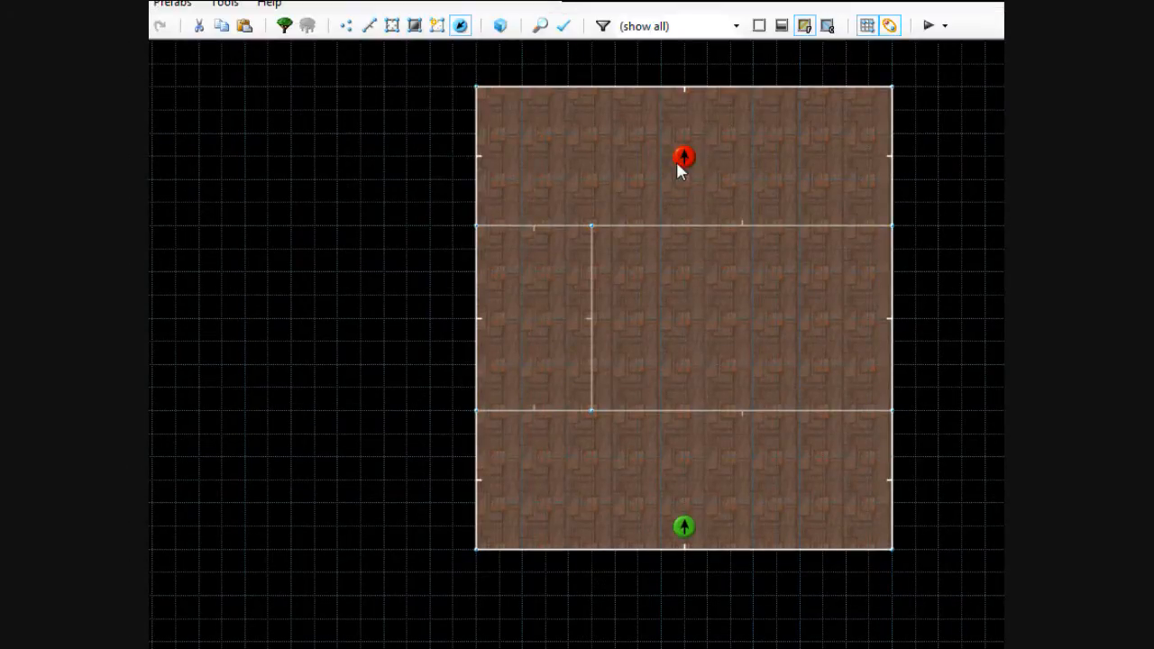
right_click(680, 167)
click(393, 382)
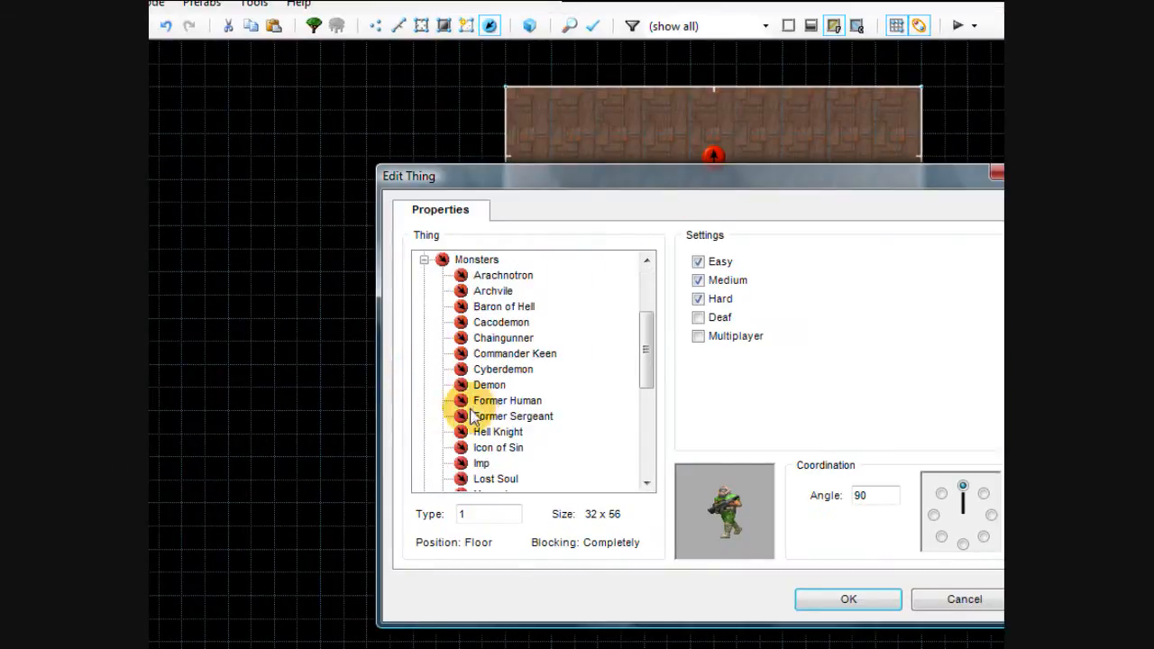
click(490, 385)
click(505, 400)
click(825, 597)
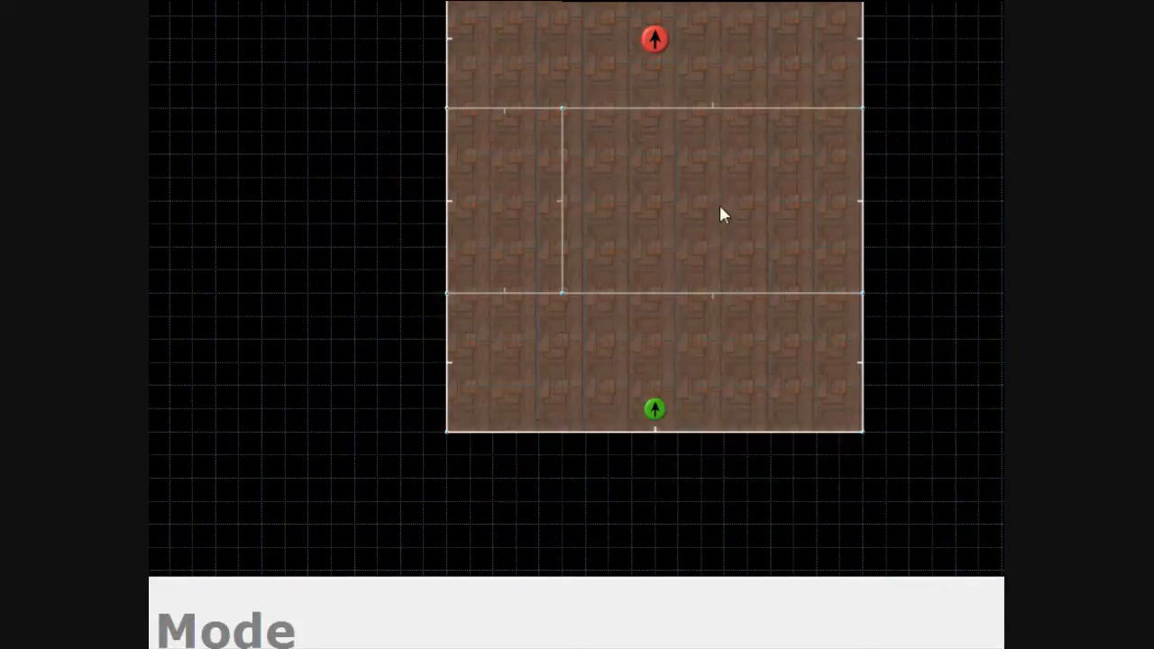
Step: Move the monster west of the room's centre line and place a second one right beside it
drag(643, 58, 580, 61)
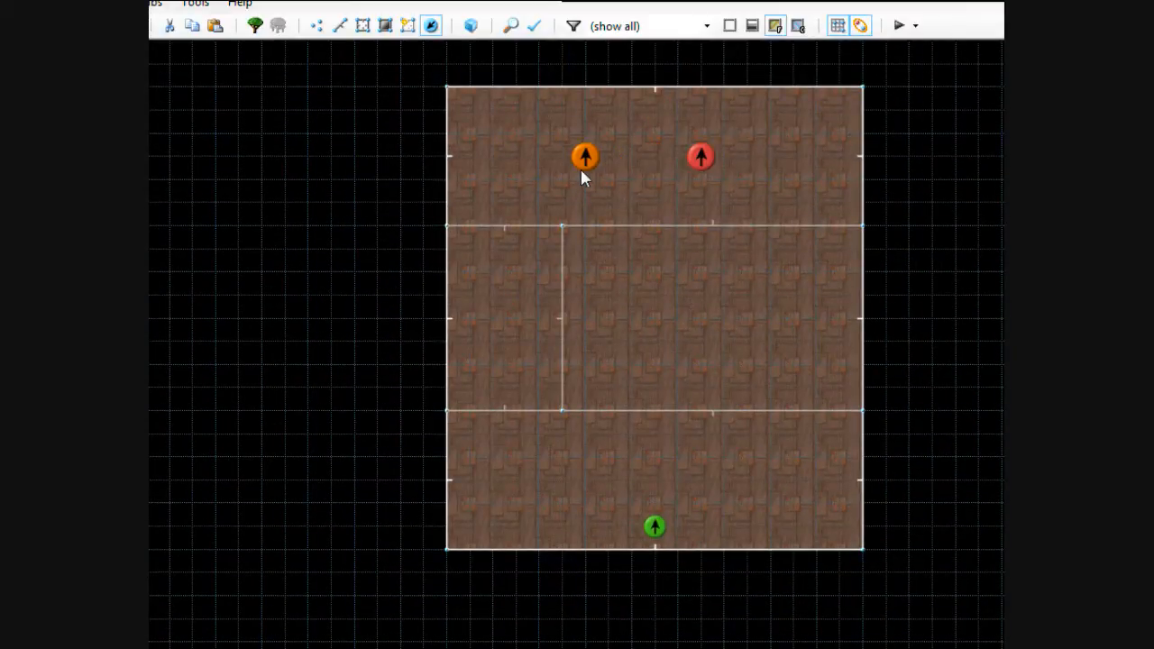
drag(694, 171, 637, 168)
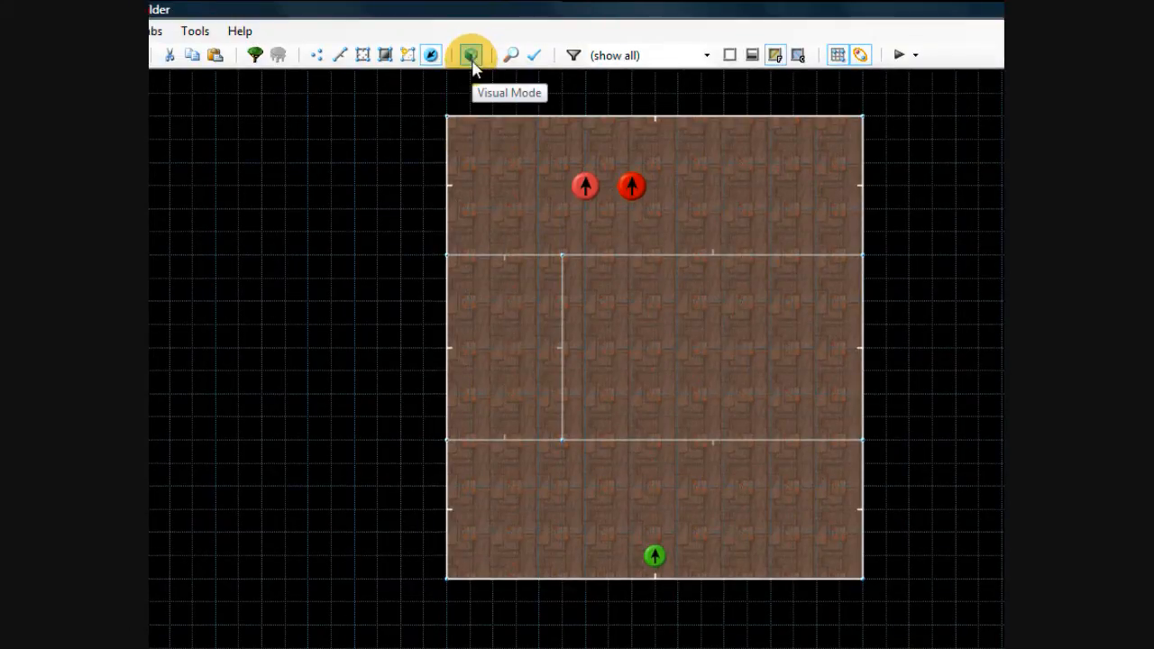
Step: Switch to Visual Mode to work on the room in 3D
click(472, 63)
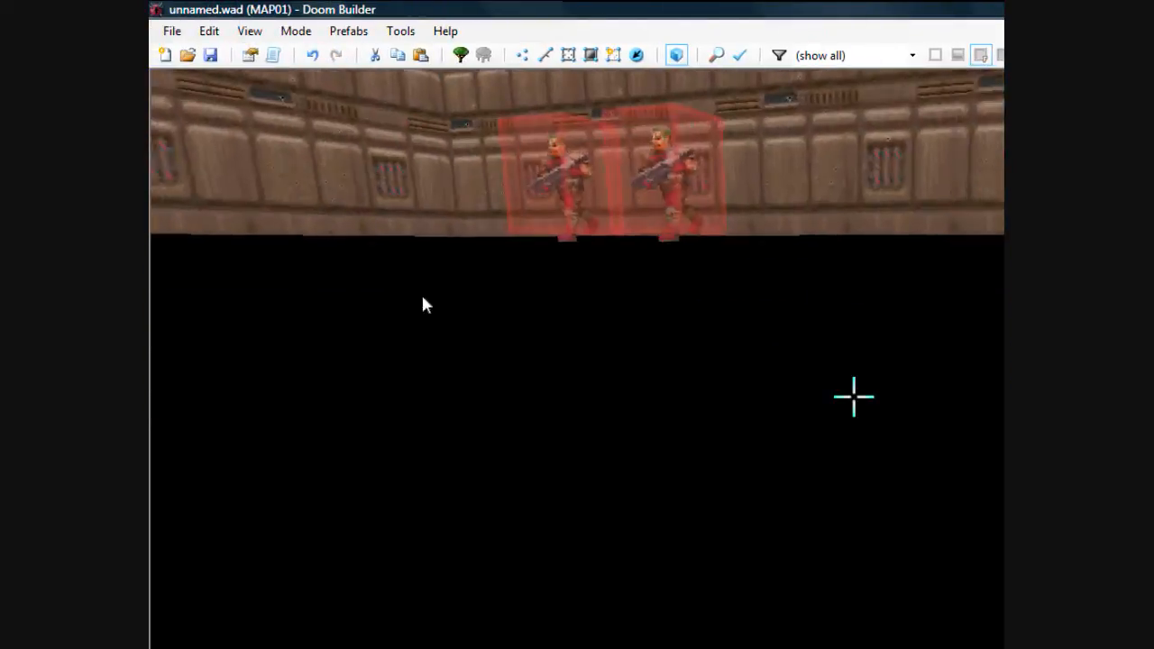
key(d)
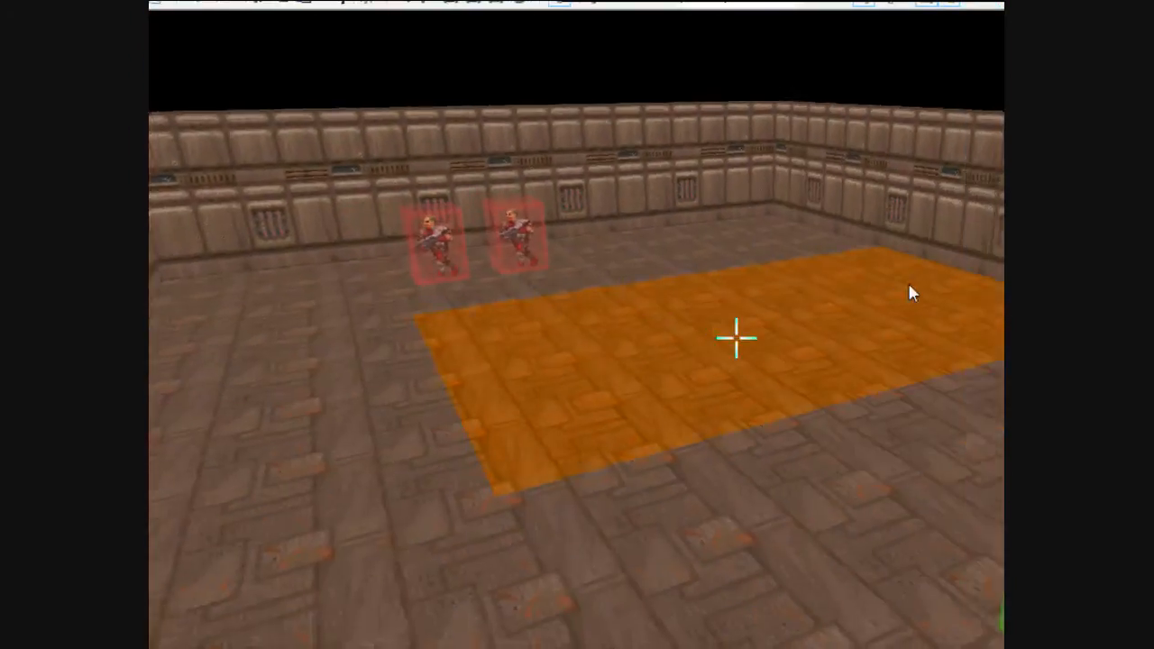
key(e)
key(d)
key(e)
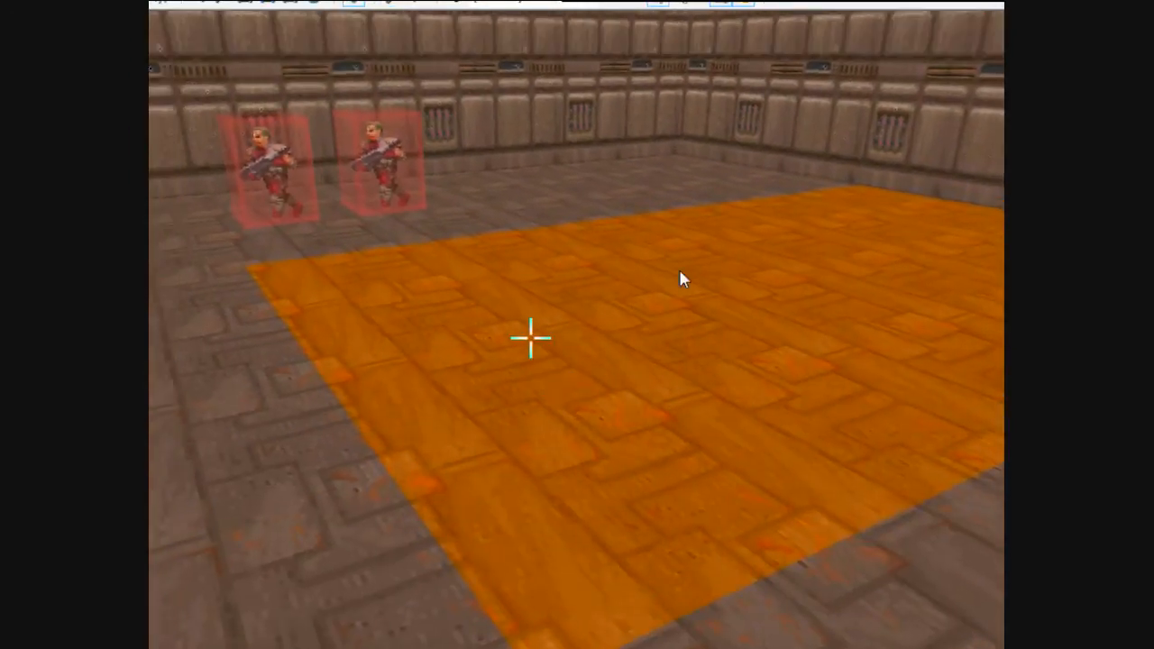
key(d)
key(e)
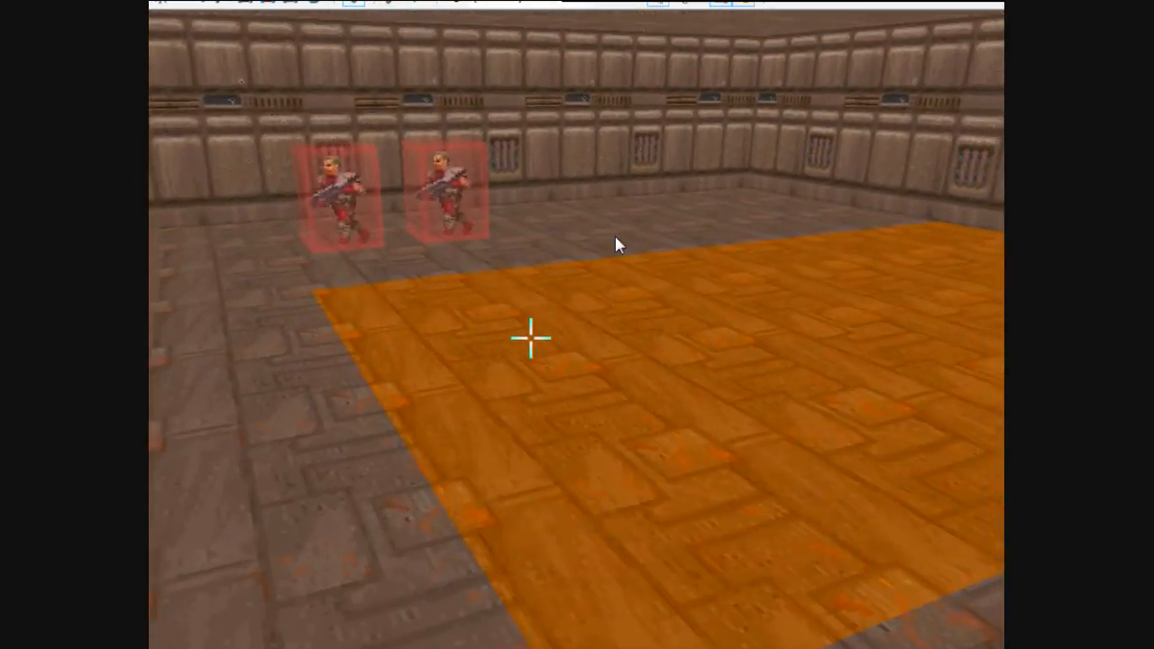
key(d)
key(e)
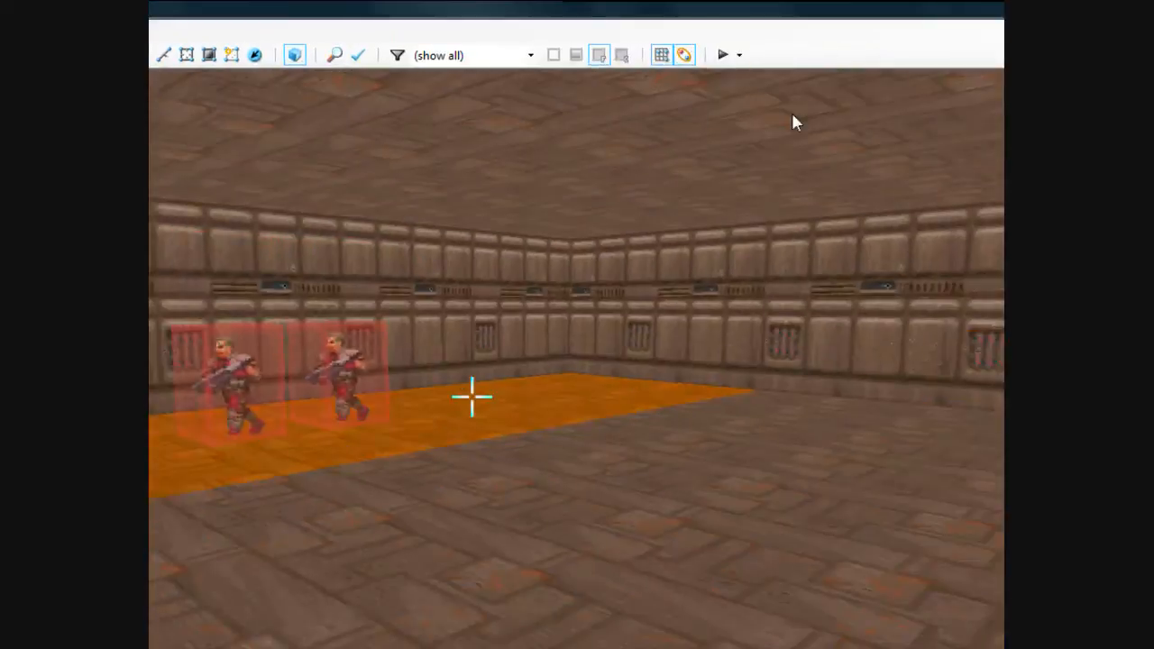
key(d)
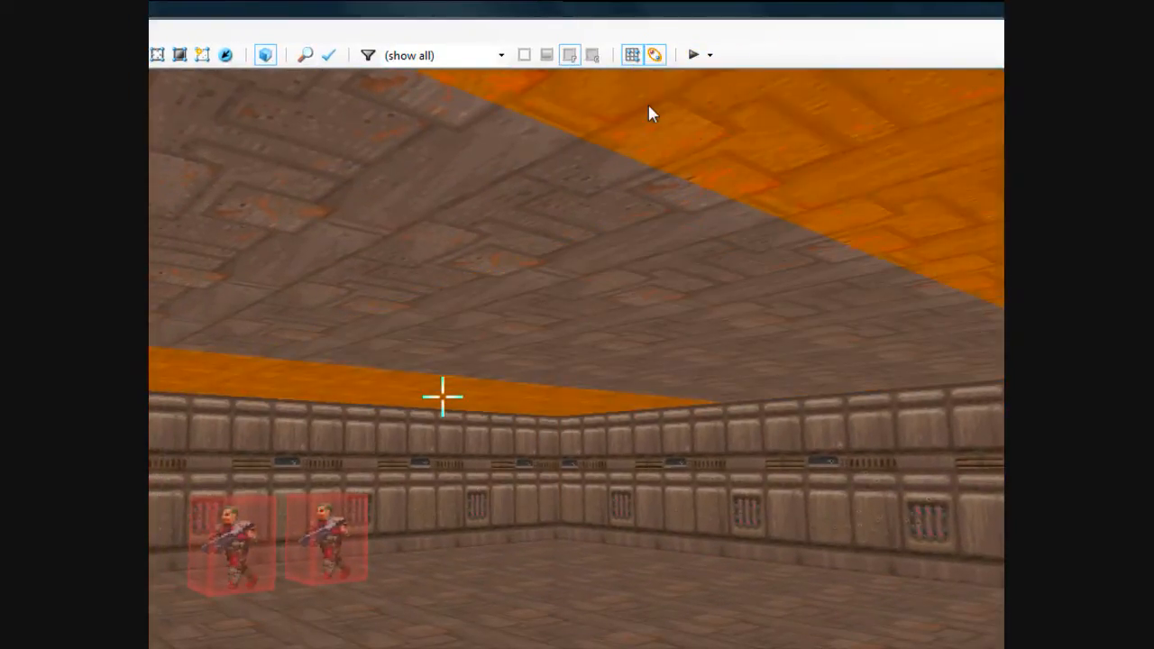
Step: Select the ceilings of all the room's sectors, raise them together to 176, and clear the selection
click(648, 107)
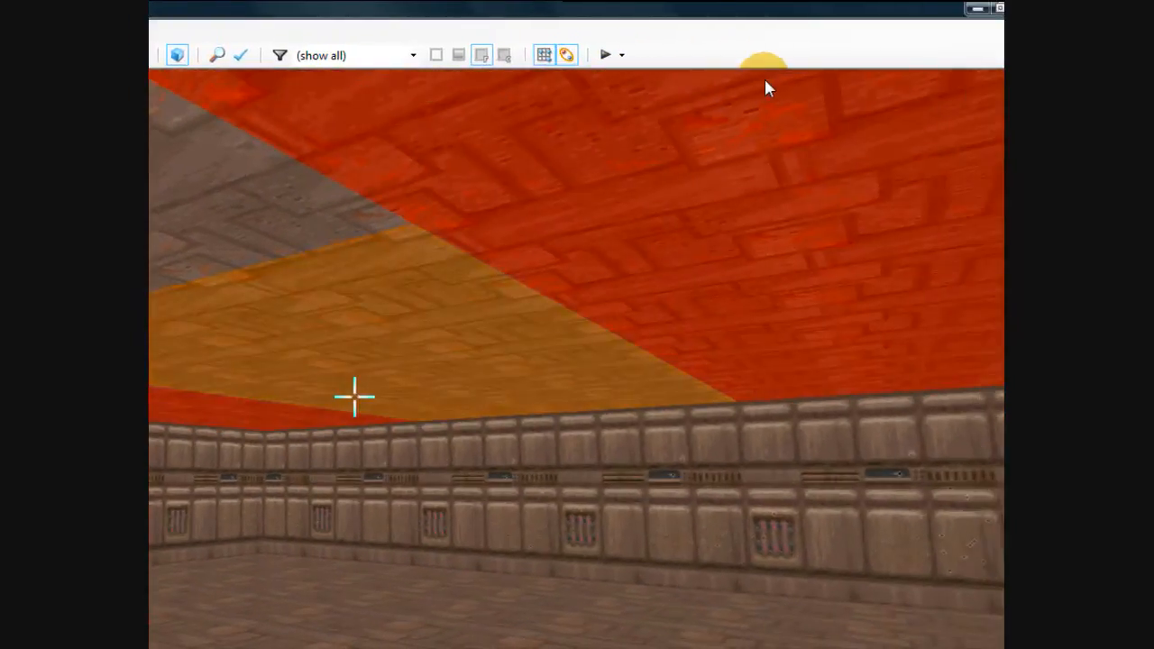
click(849, 77)
click(424, 72)
key(d)
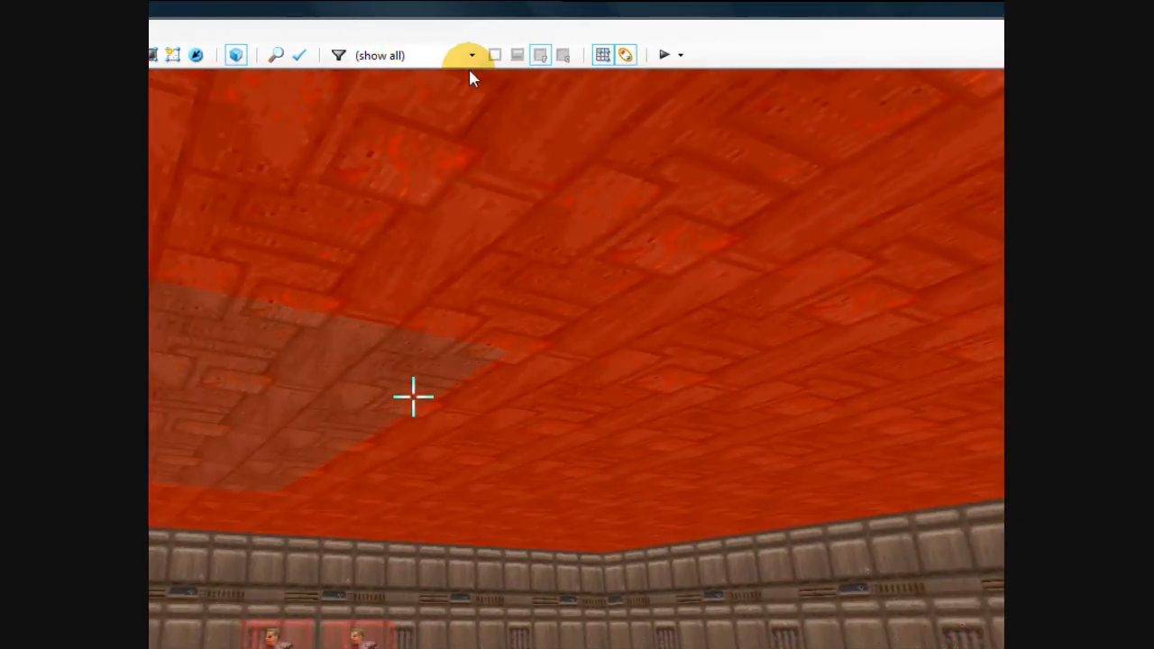
key(e)
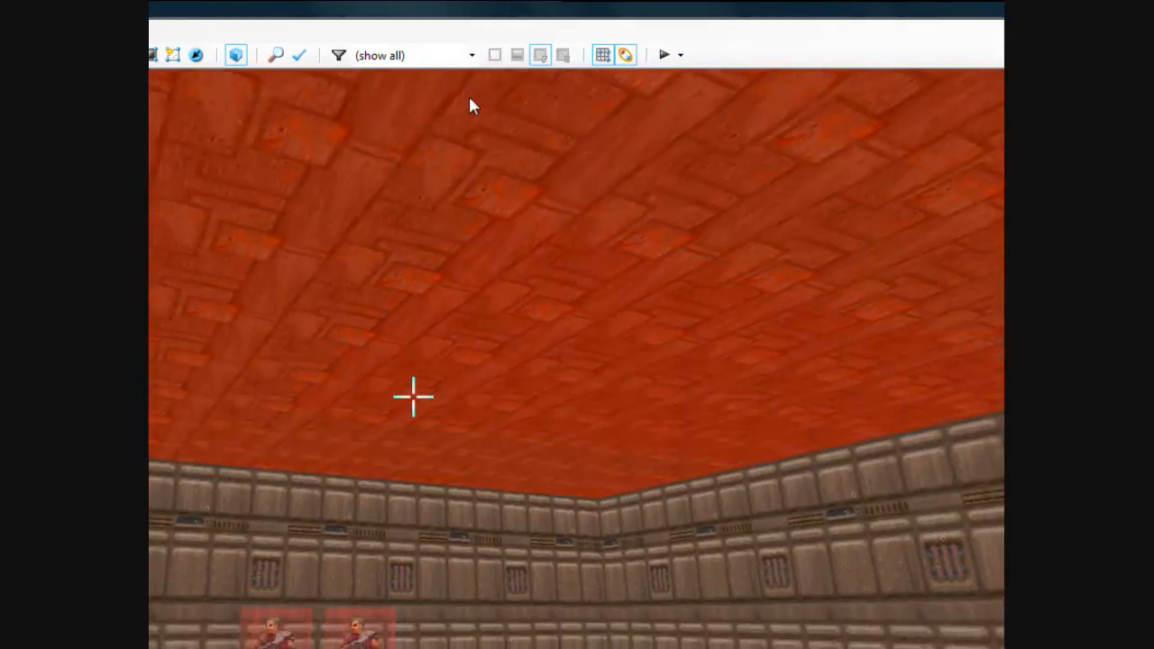
key(c)
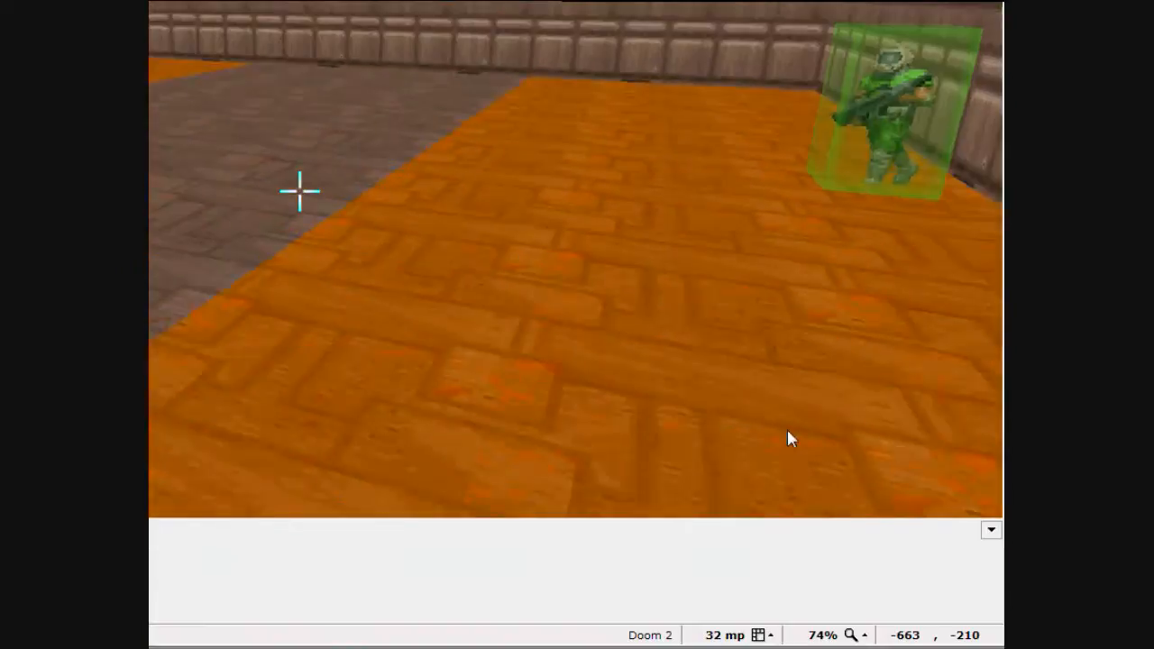
Step: Raise the floor of the wider inner sector slightly to form a low platform about 8 units high
key(s)
key(e)
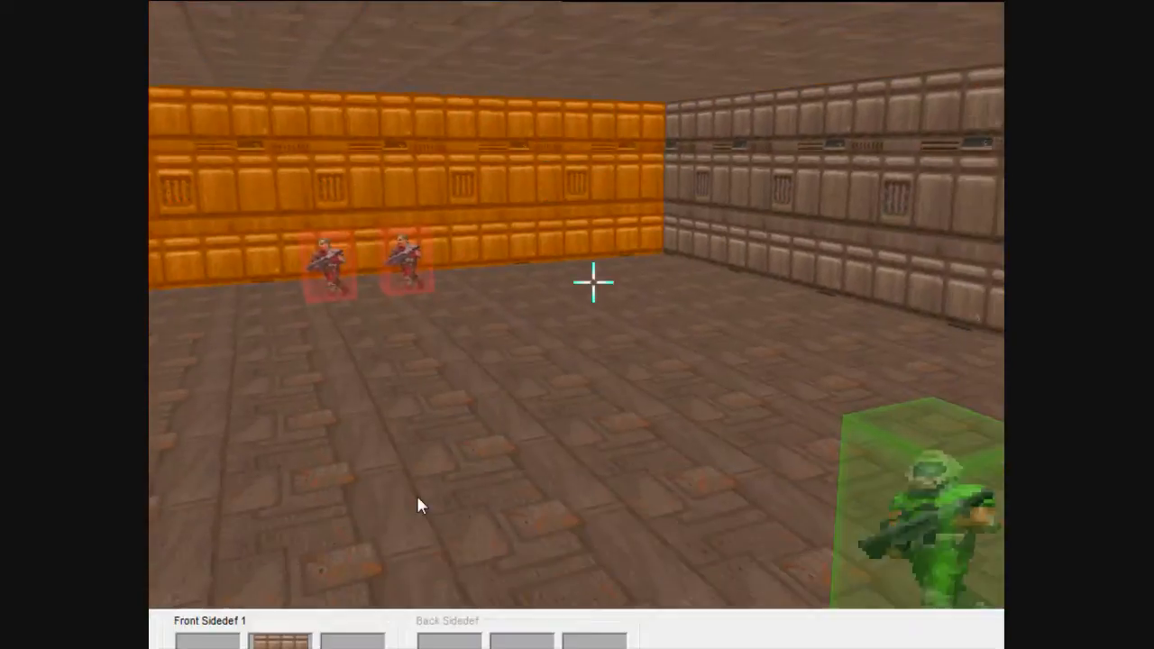
key(d)
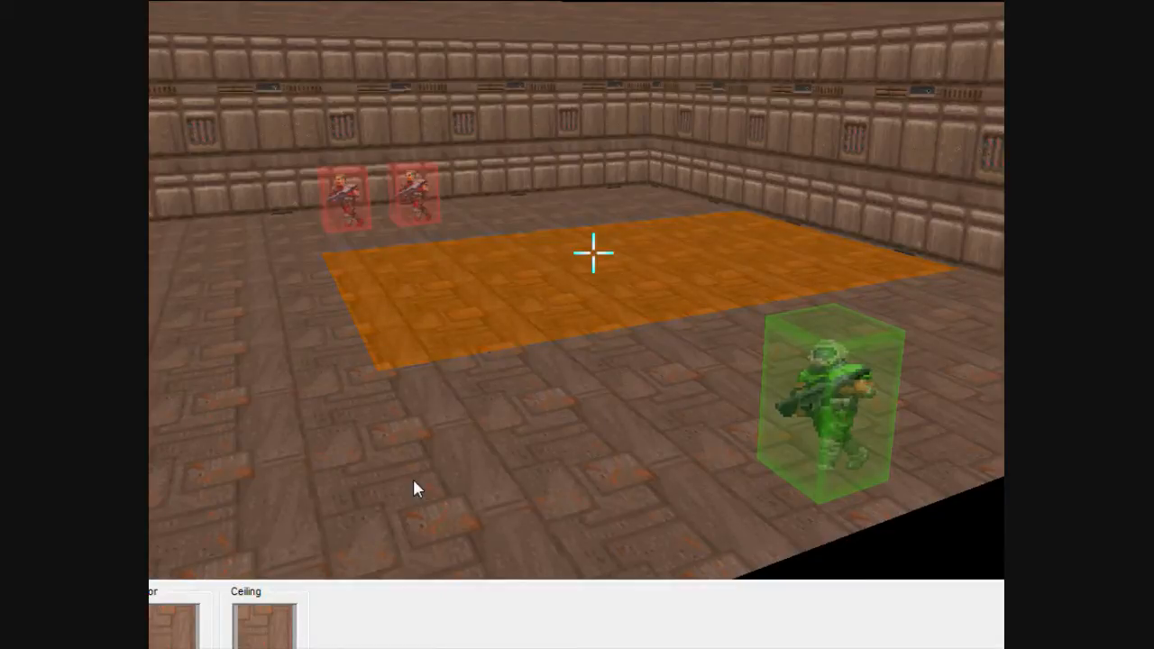
scroll(414, 485, up, 5)
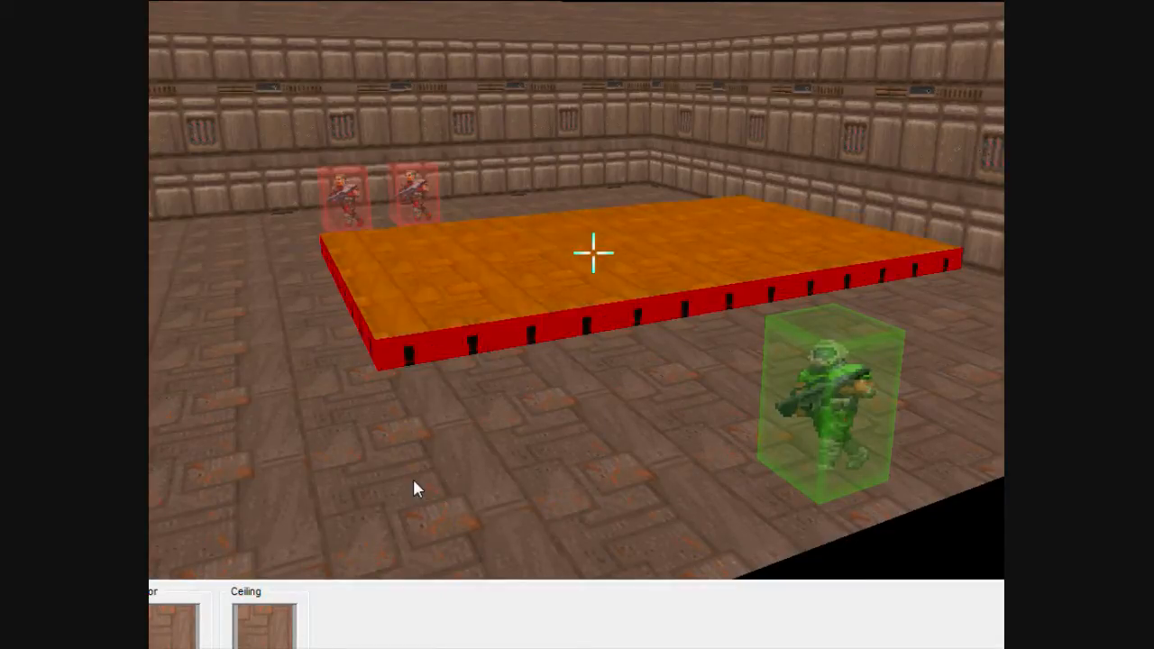
scroll(414, 484, down, 4)
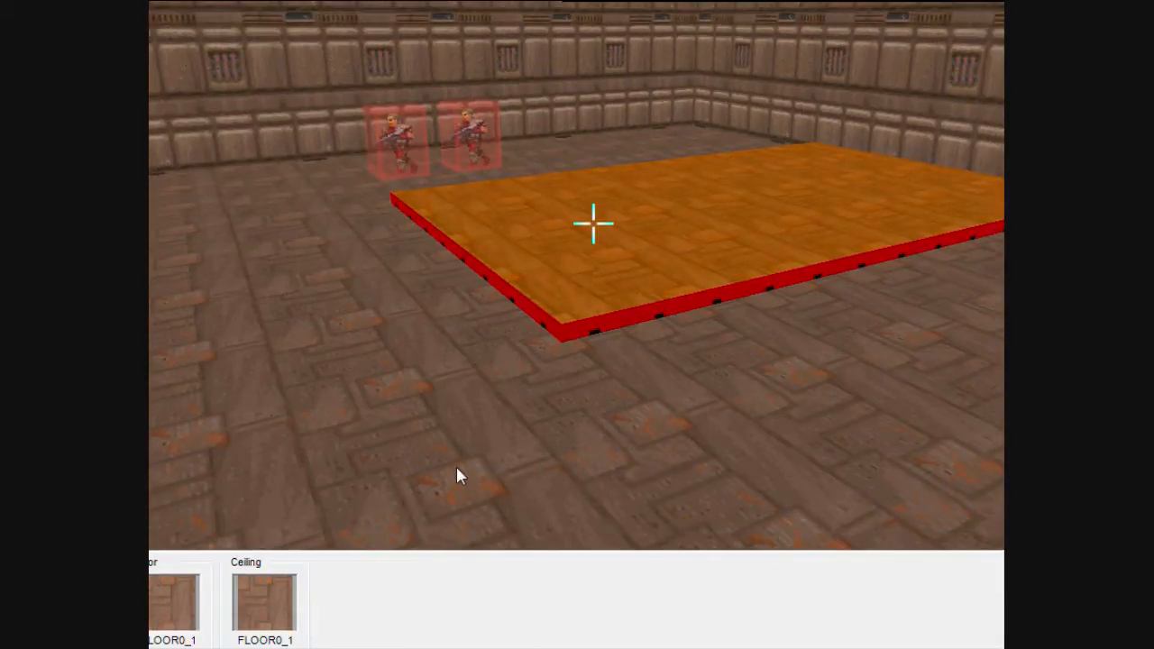
Step: Raise the floor of the narrow sector along the west wall to 176 so it meets the ceiling
key(e)
key(d)
key(s)
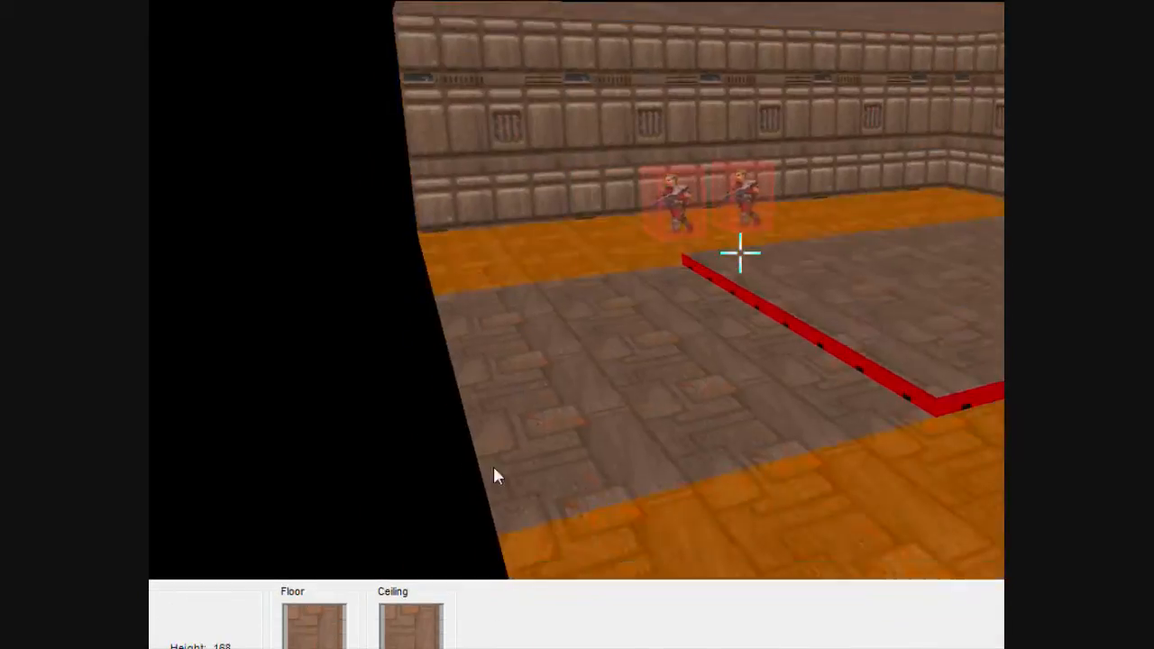
key(d)
scroll(490, 563, up, 4)
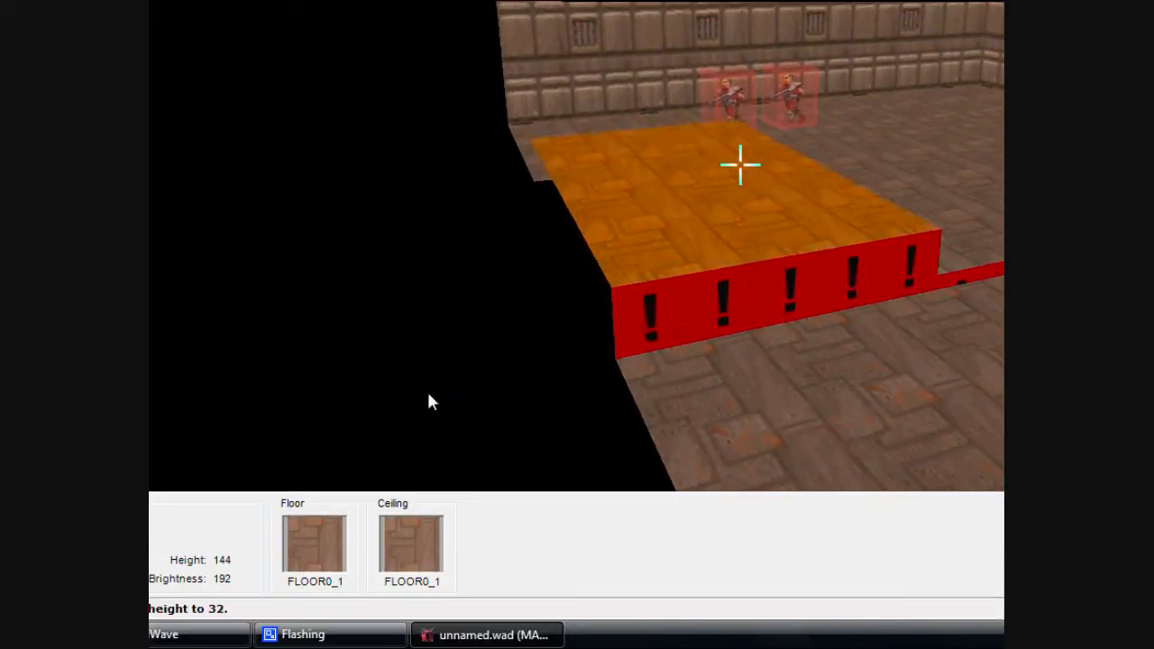
scroll(428, 401, up, 11)
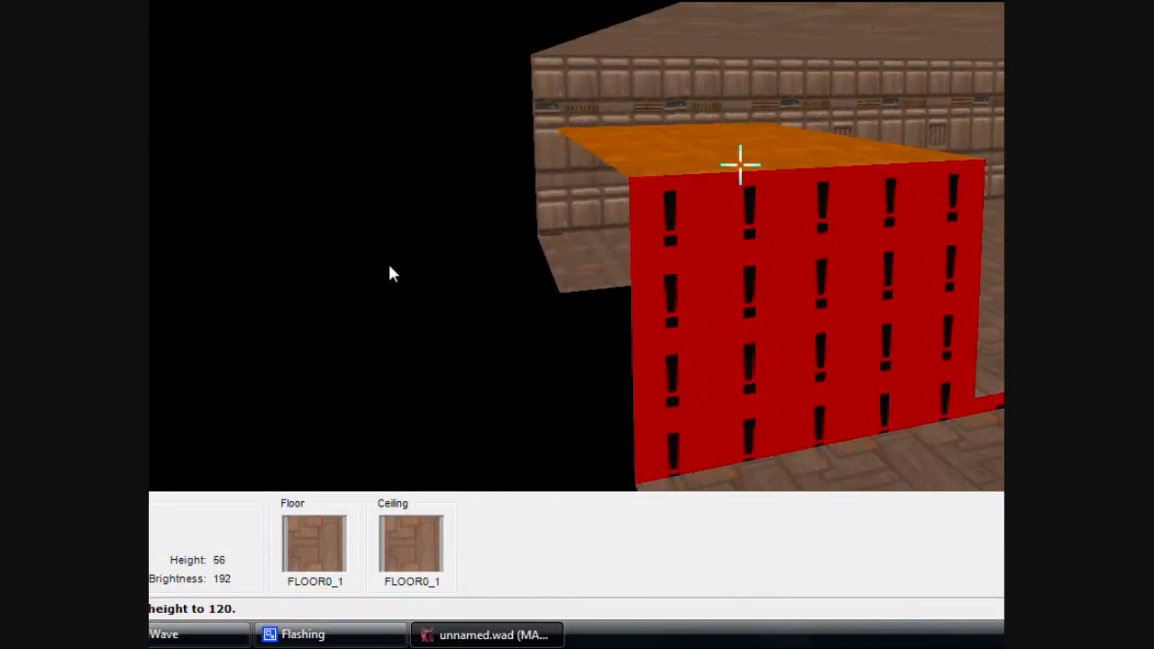
scroll(390, 274, up, 2)
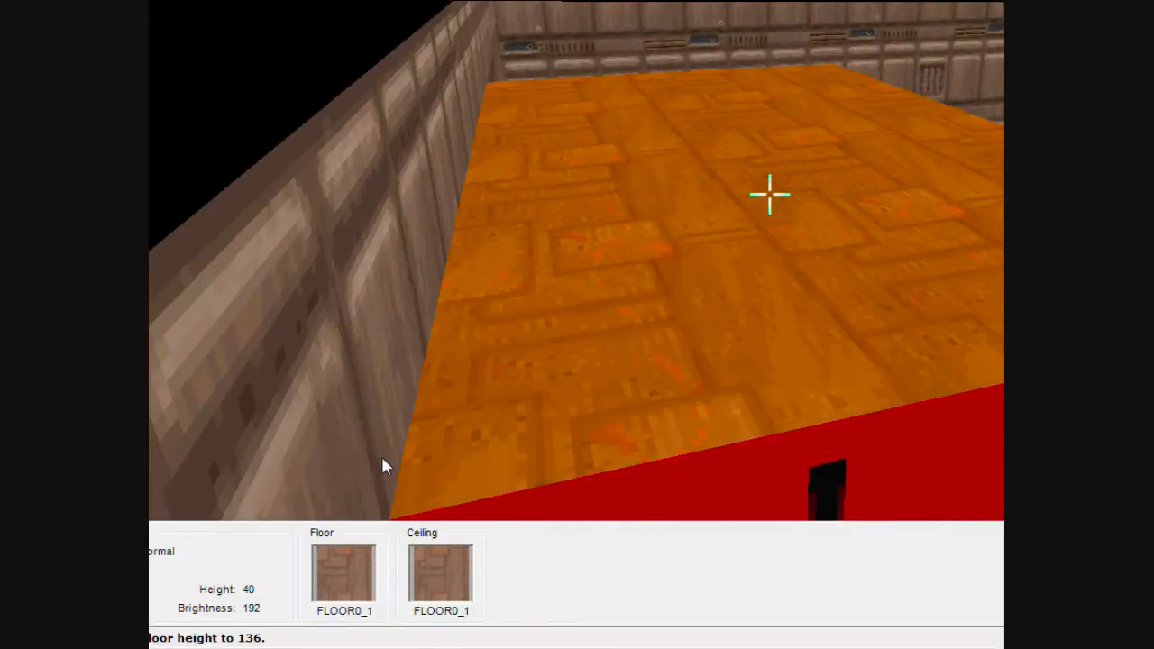
scroll(383, 464, up, 5)
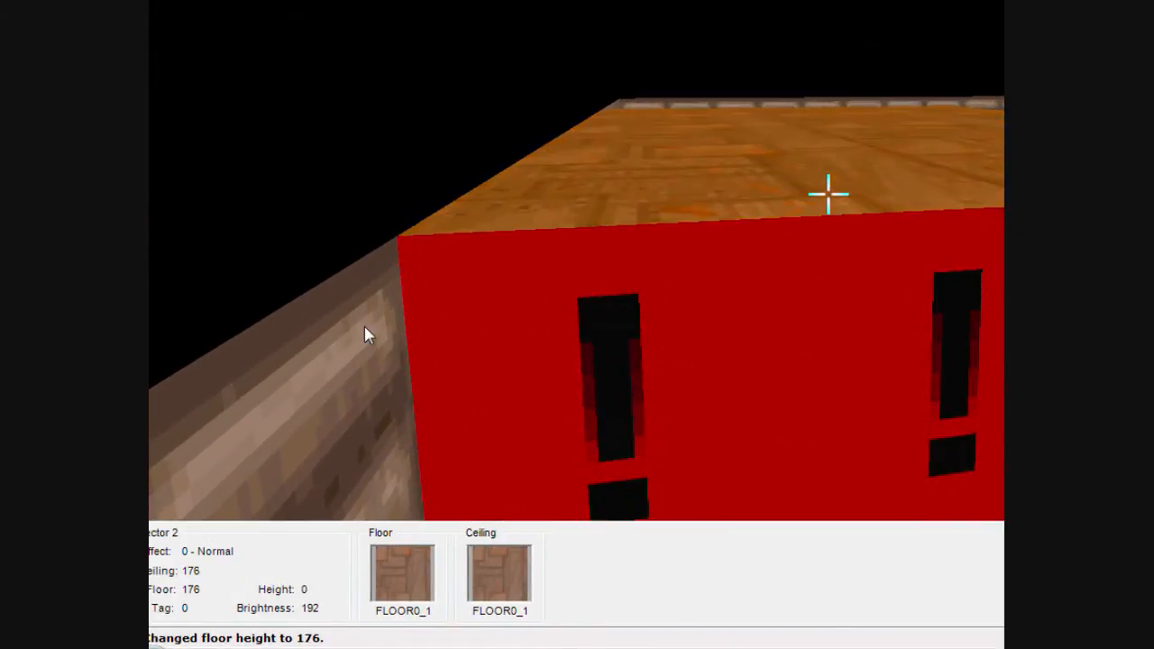
Step: Select the untextured sides of the full-height block and apply the STARTAN2 wall texture to them
key(d)
key(e)
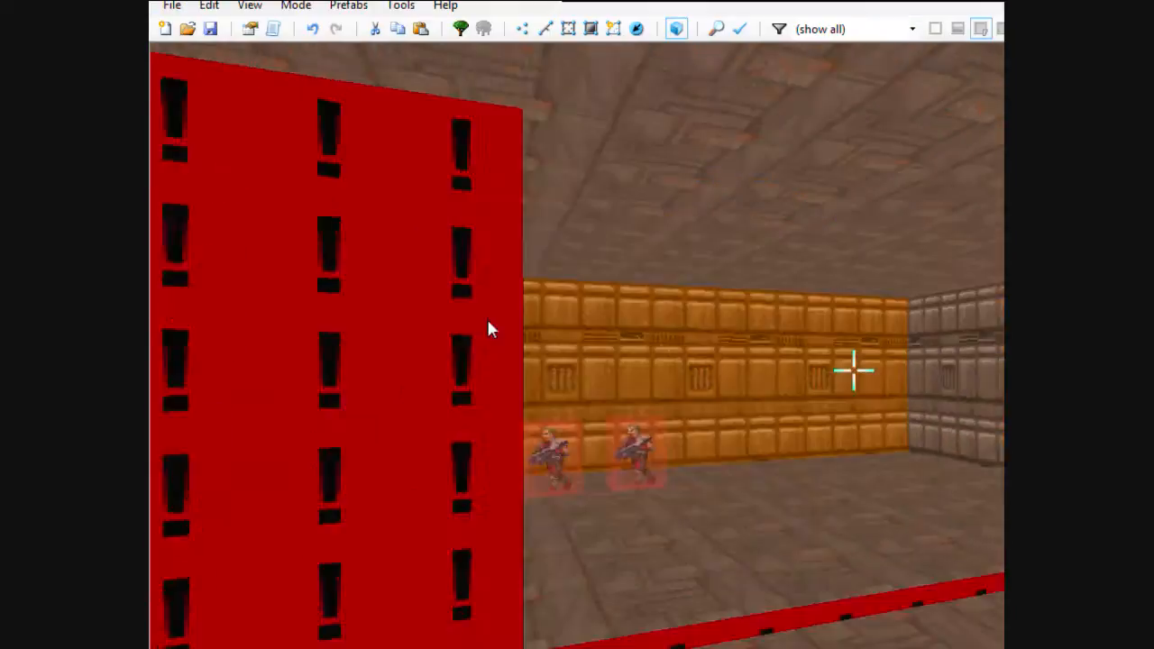
key(d)
key(s)
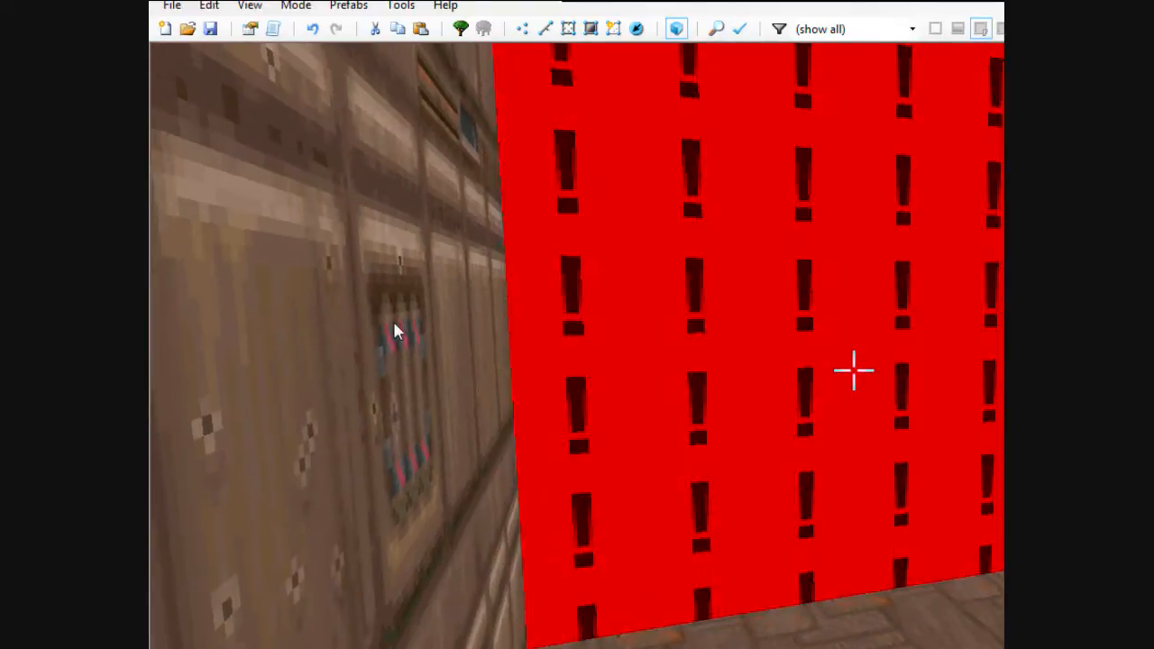
key(f)
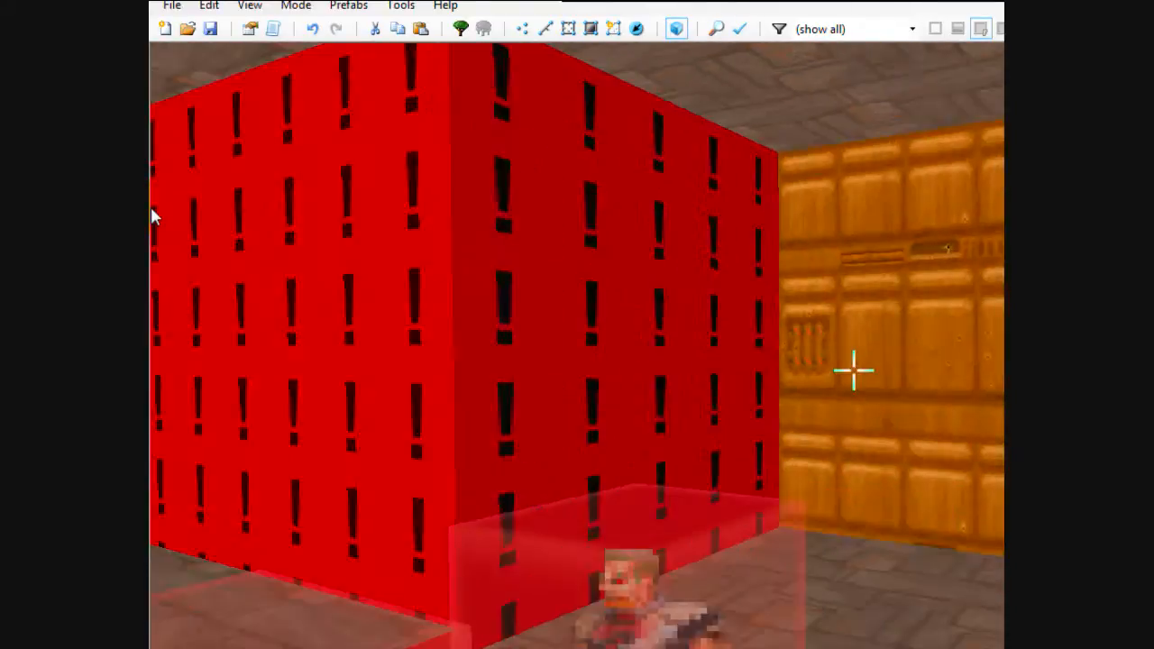
key(f)
key(d)
key(s)
right_click(854, 370)
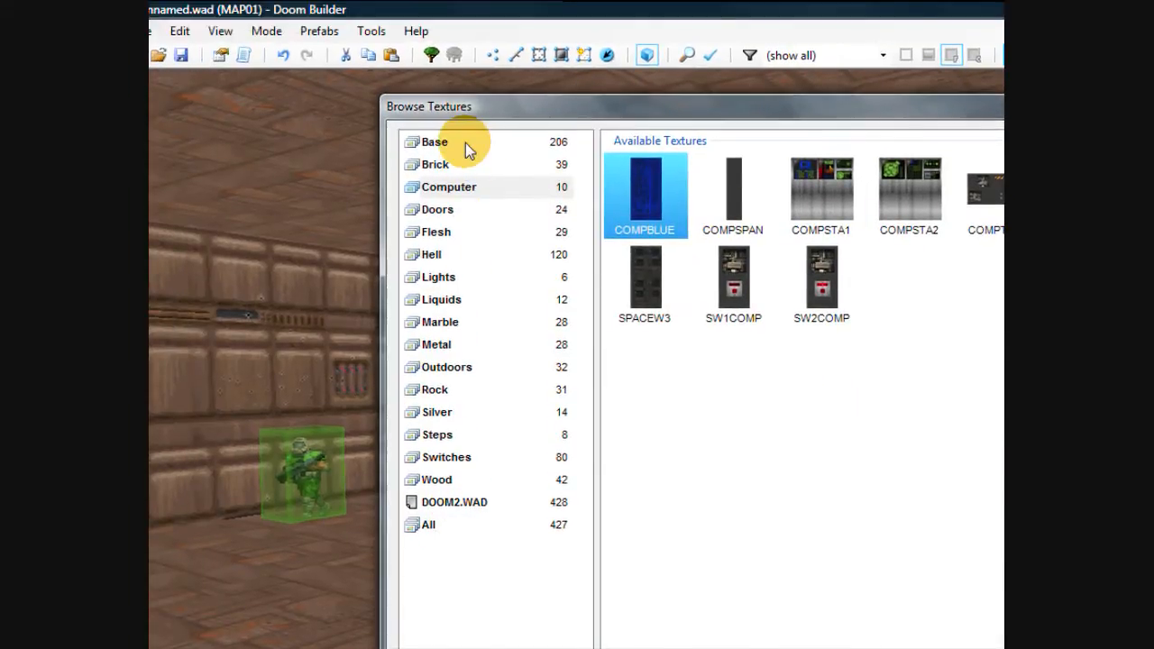
click(408, 144)
double_click(623, 203)
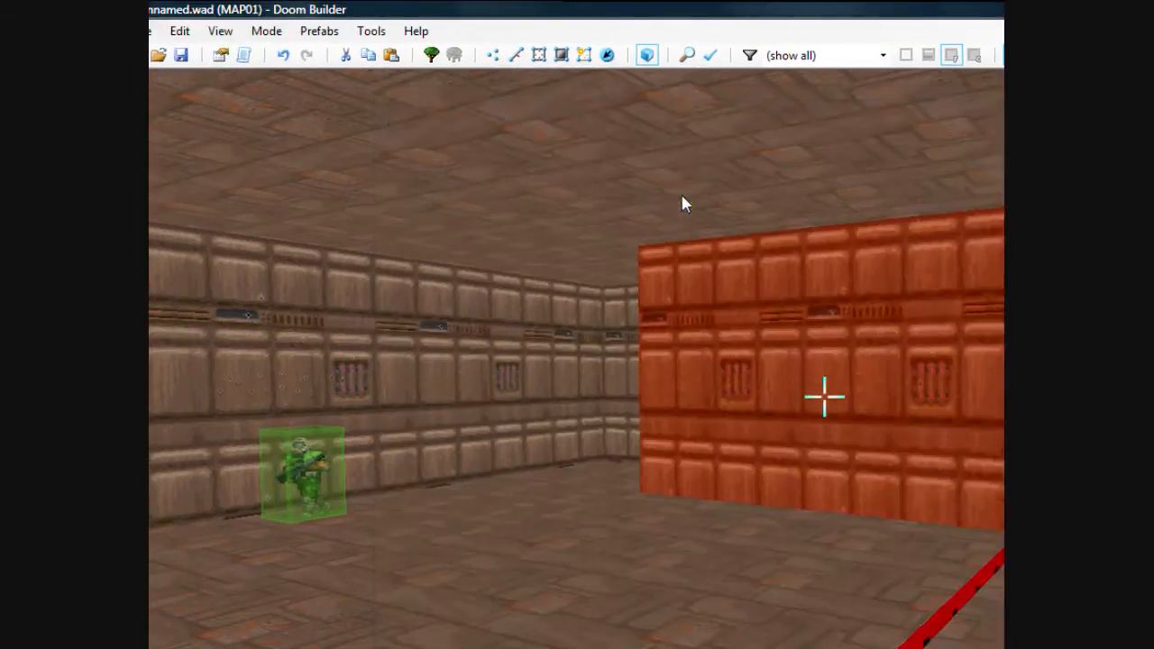
Step: Lower the ceiling of the wider inner sector slightly, so it hangs just below the surrounding ceilings
key(d)
key(s)
key(e)
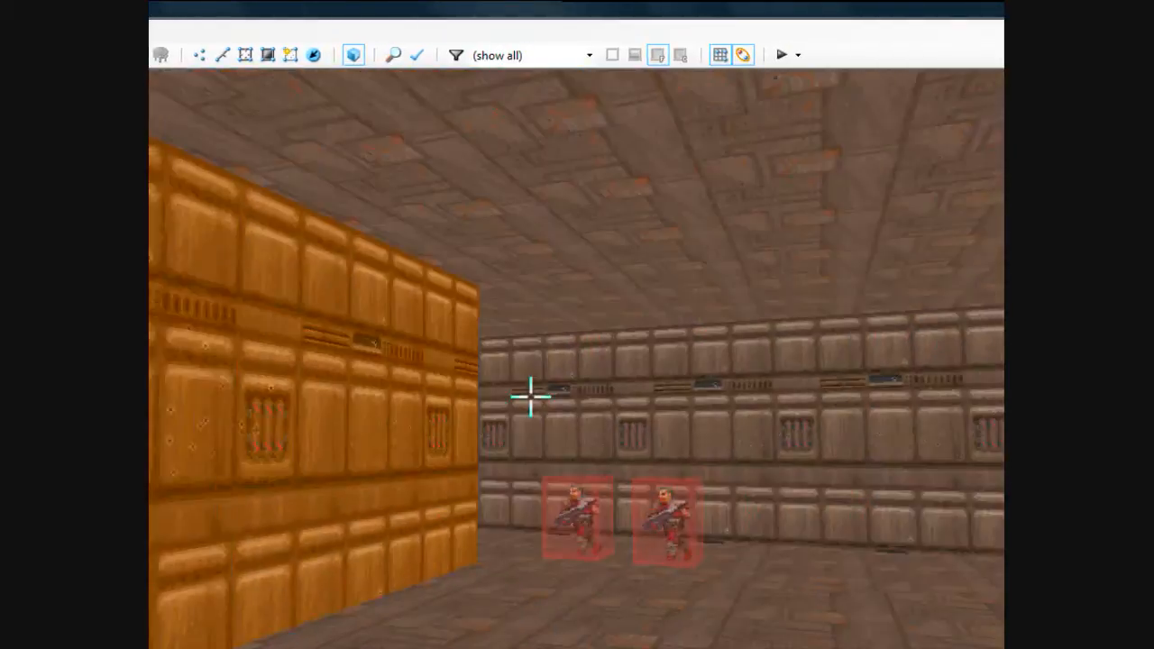
key(d)
scroll(531, 397, down, 1)
key(f)
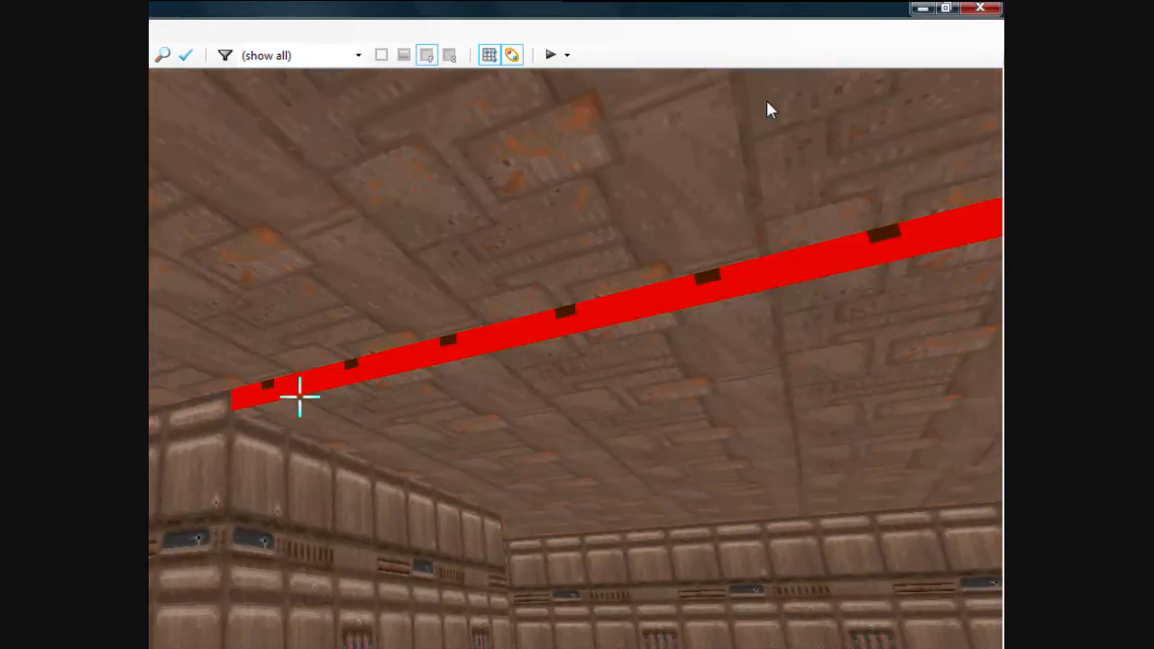
key(d)
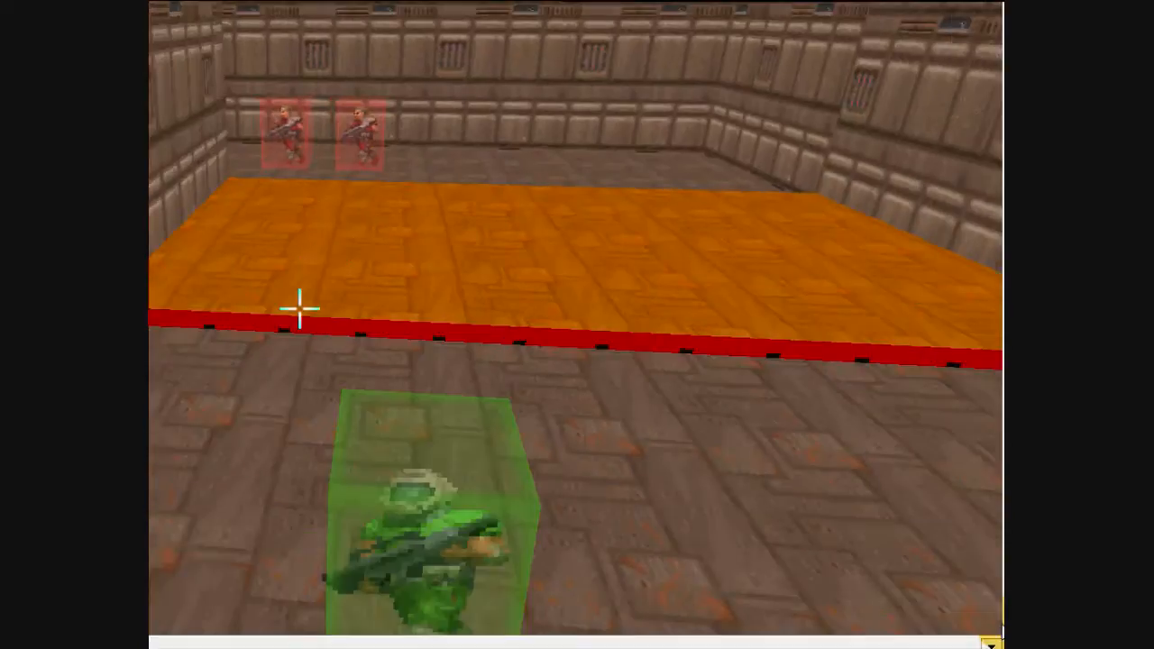
key(s)
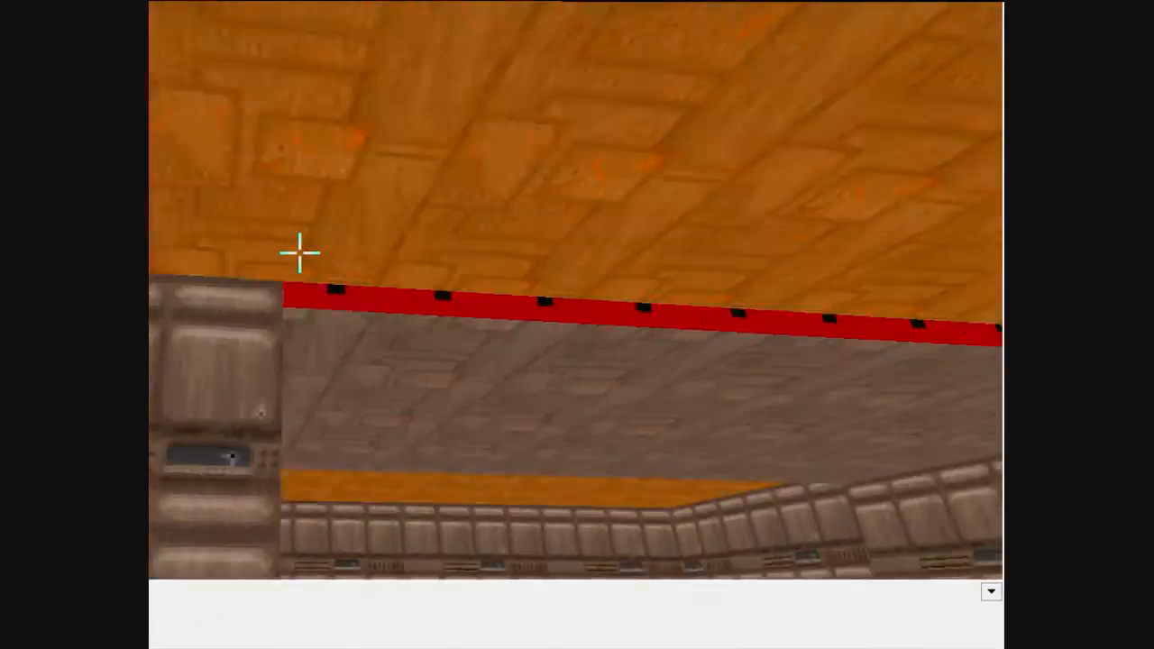
key(d)
key(f)
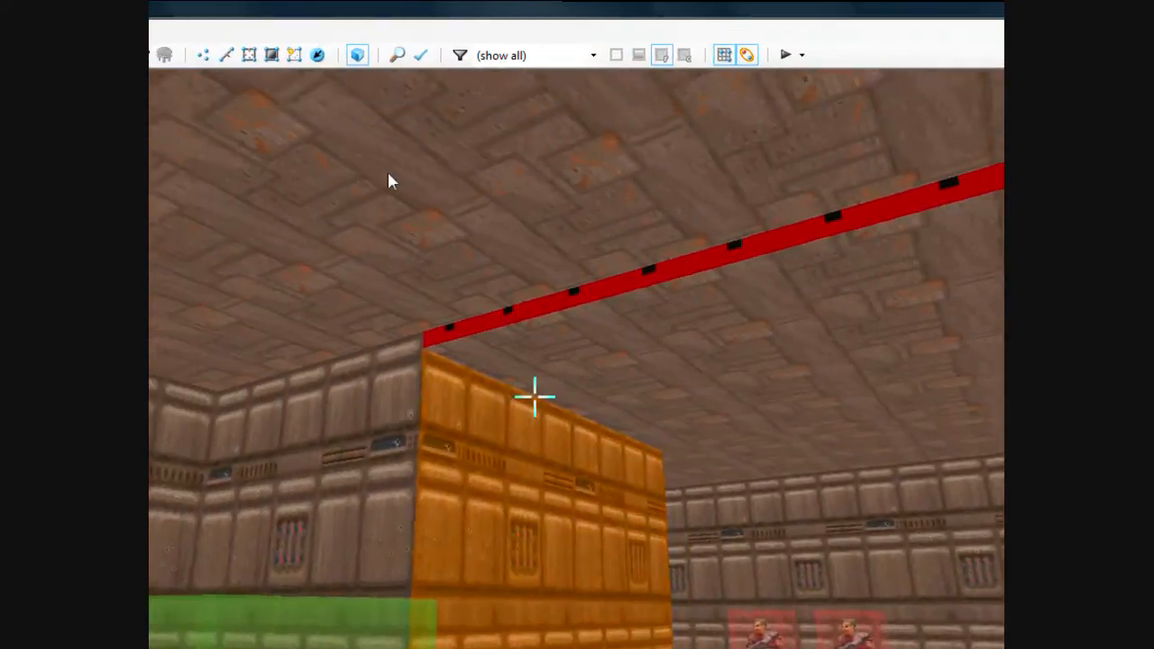
Step: Select the untextured edge strips along the inner sector's raised floor and lowered ceiling, and apply a texture from the Steps set
click(535, 396)
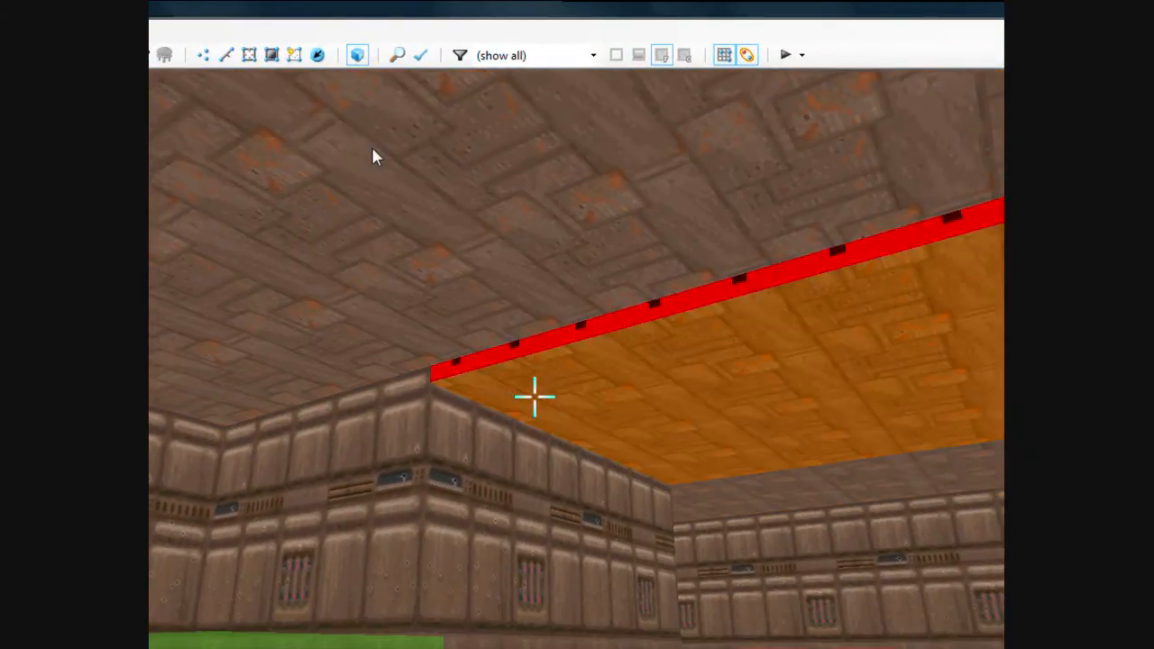
key(f)
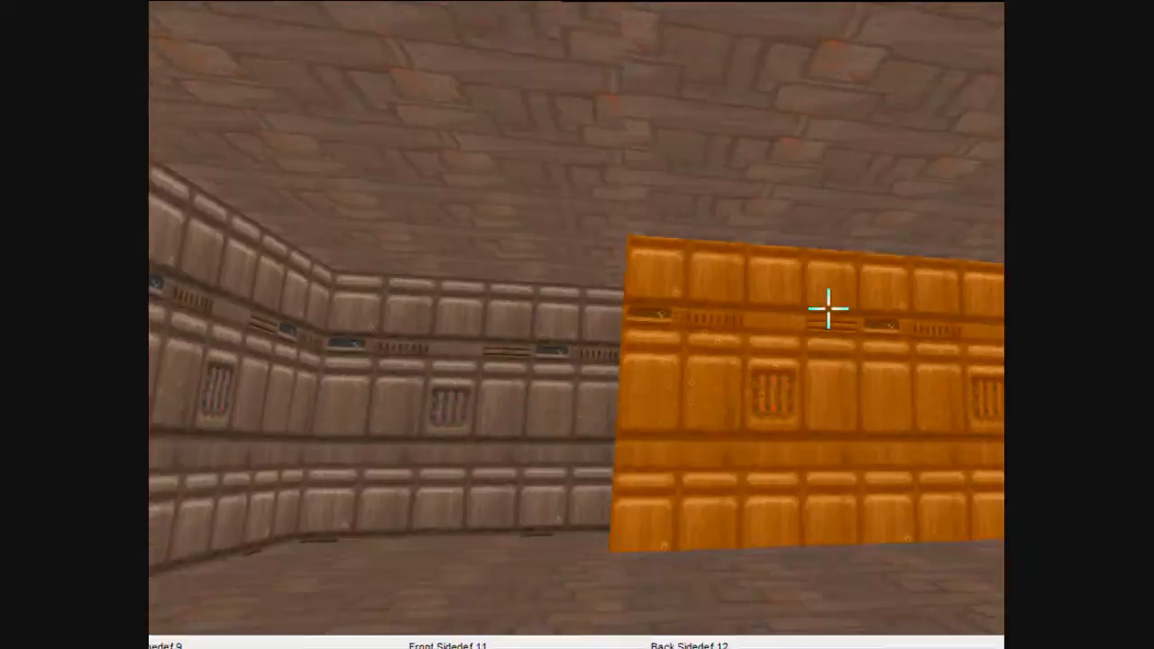
key(f)
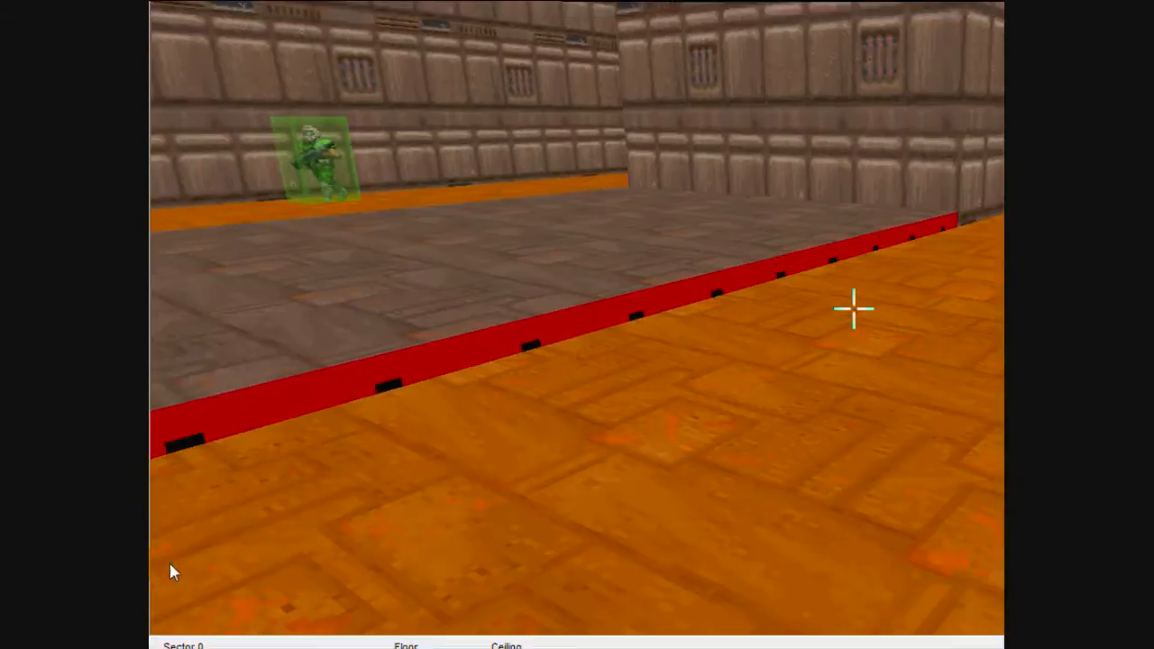
key(e)
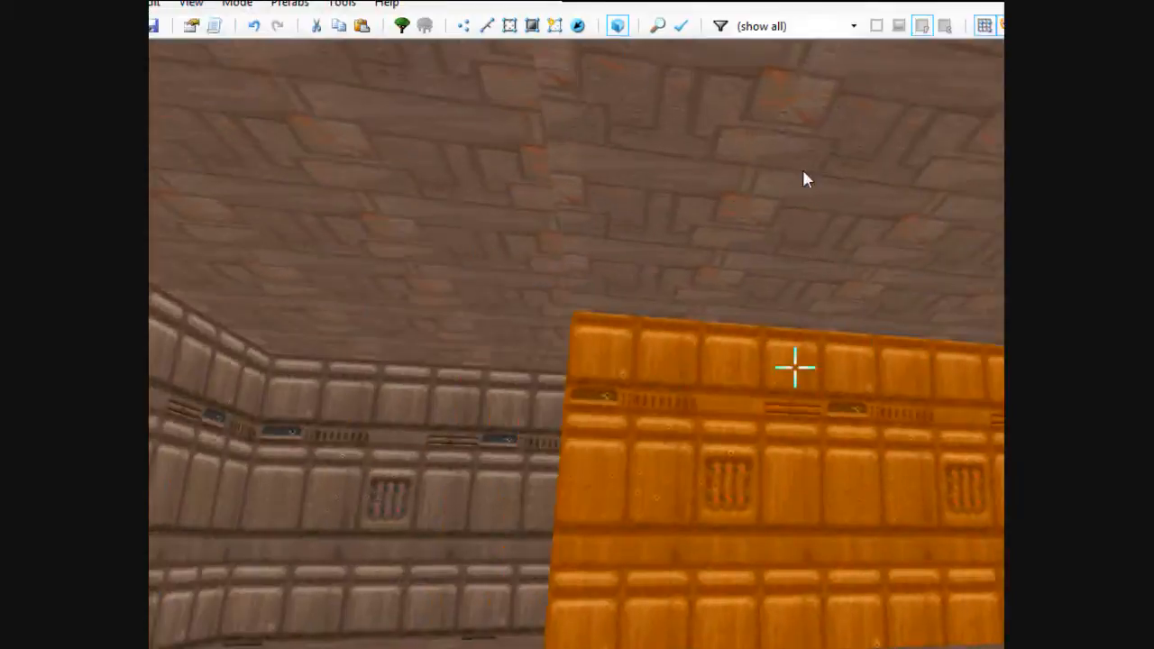
key(e)
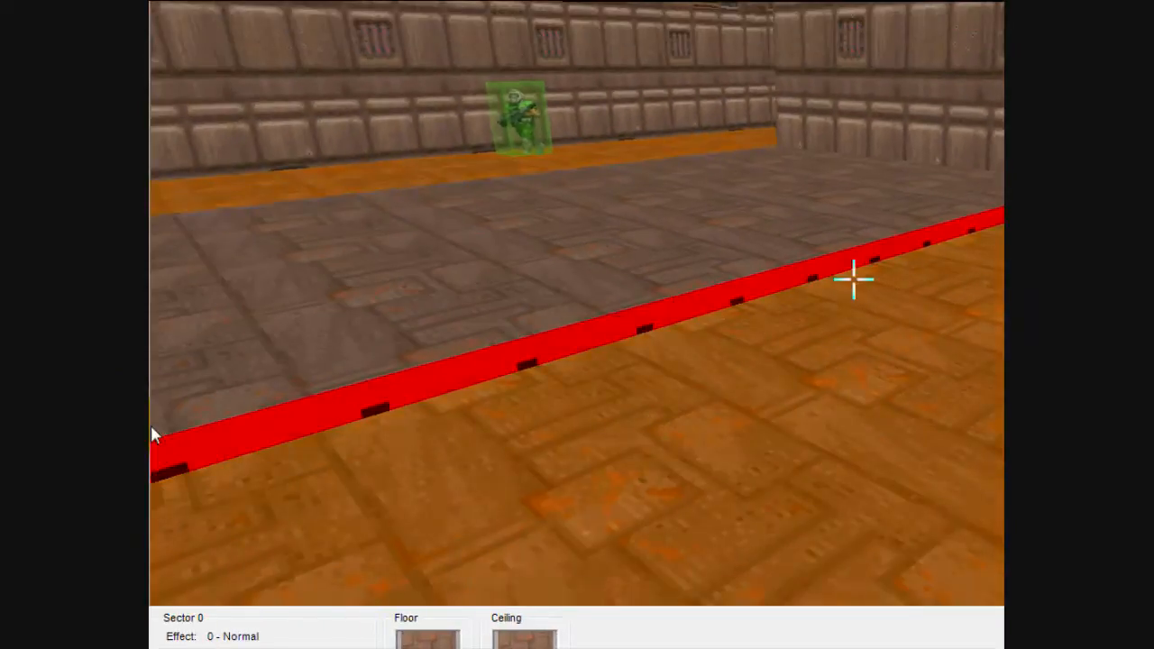
key(e)
key(d)
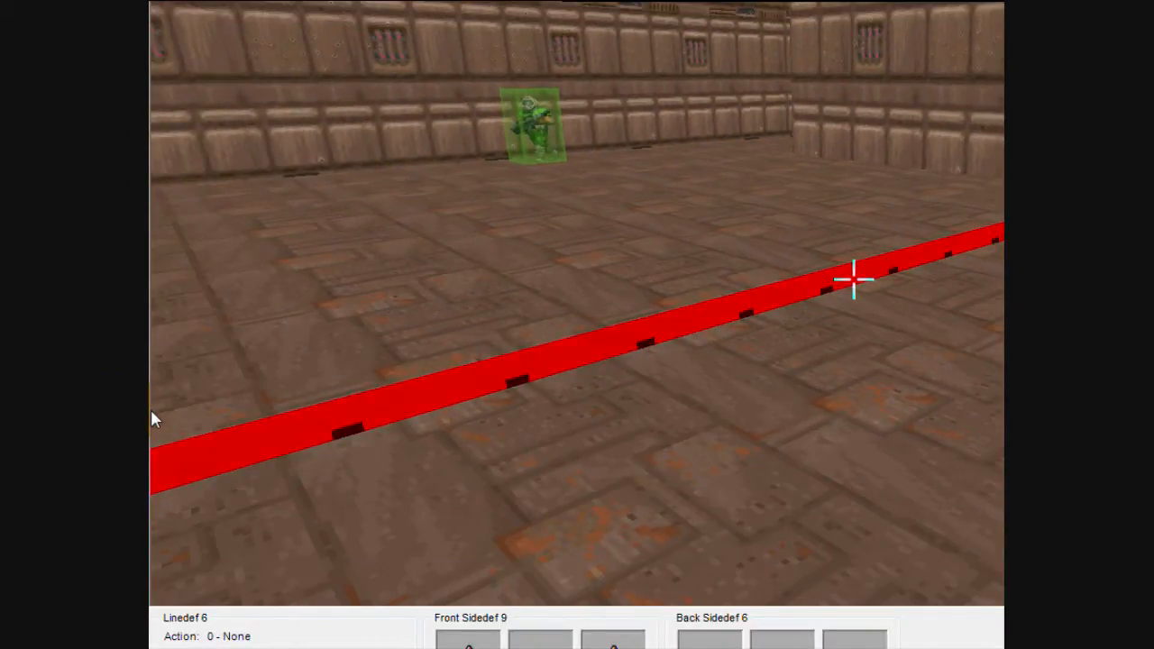
middle_click(854, 280)
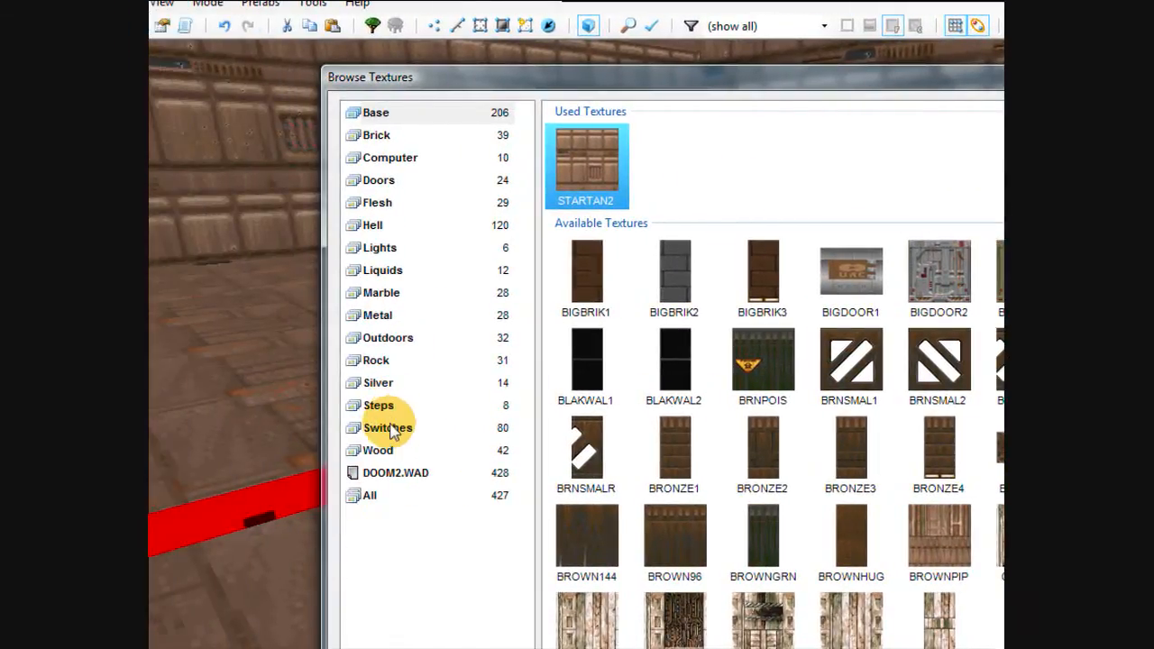
click(388, 411)
click(681, 200)
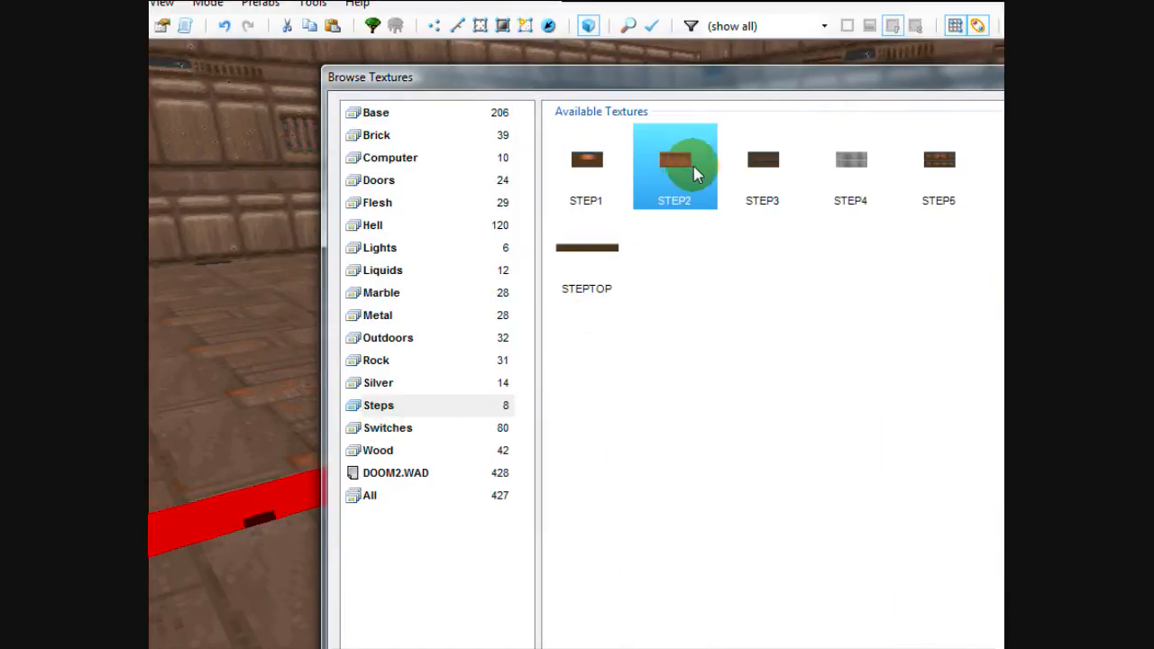
double_click(909, 191)
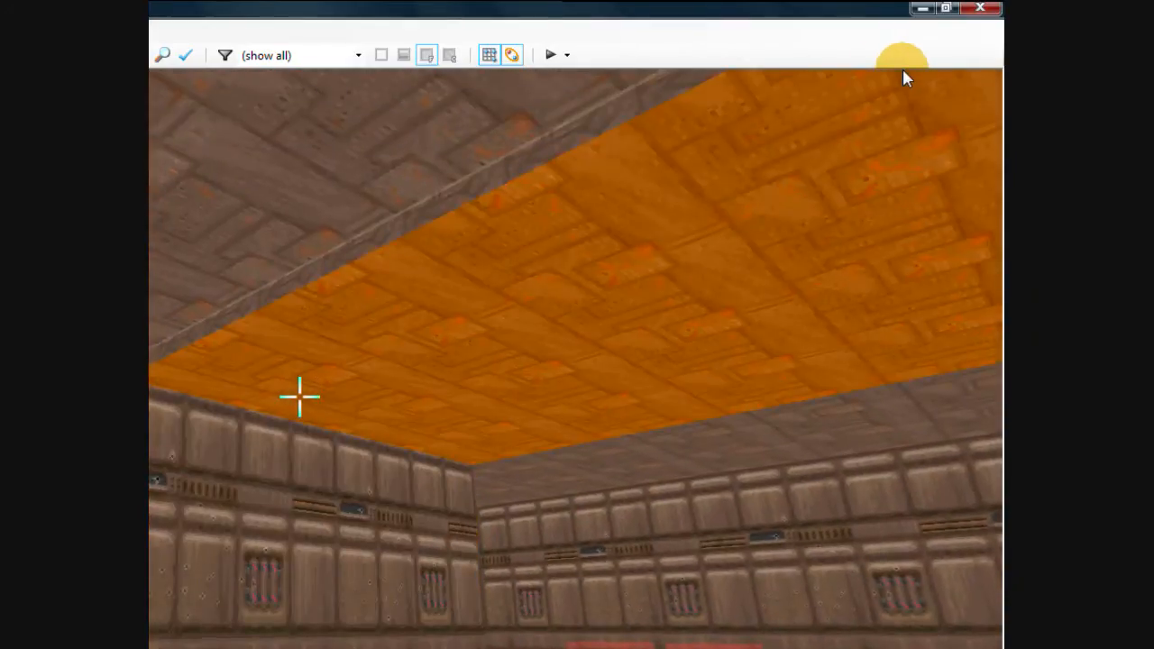
Step: Select the floor and ceiling of the low platform sector and apply the blue flat CEIL4_2 to both
click(299, 397)
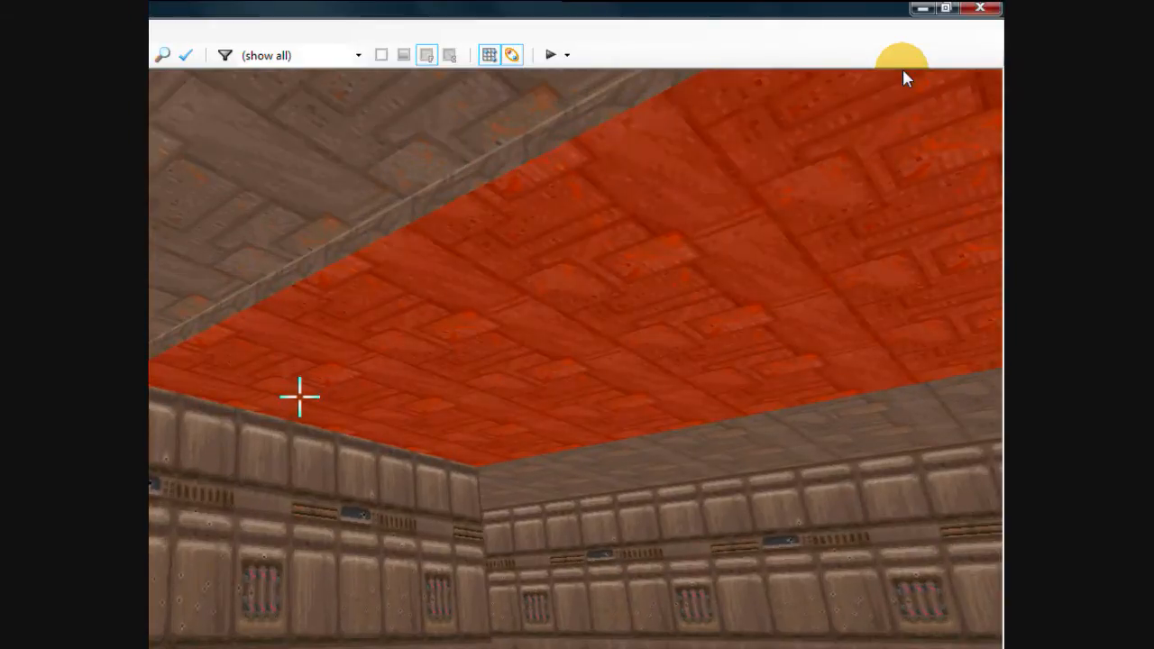
right_click(299, 397)
click(338, 145)
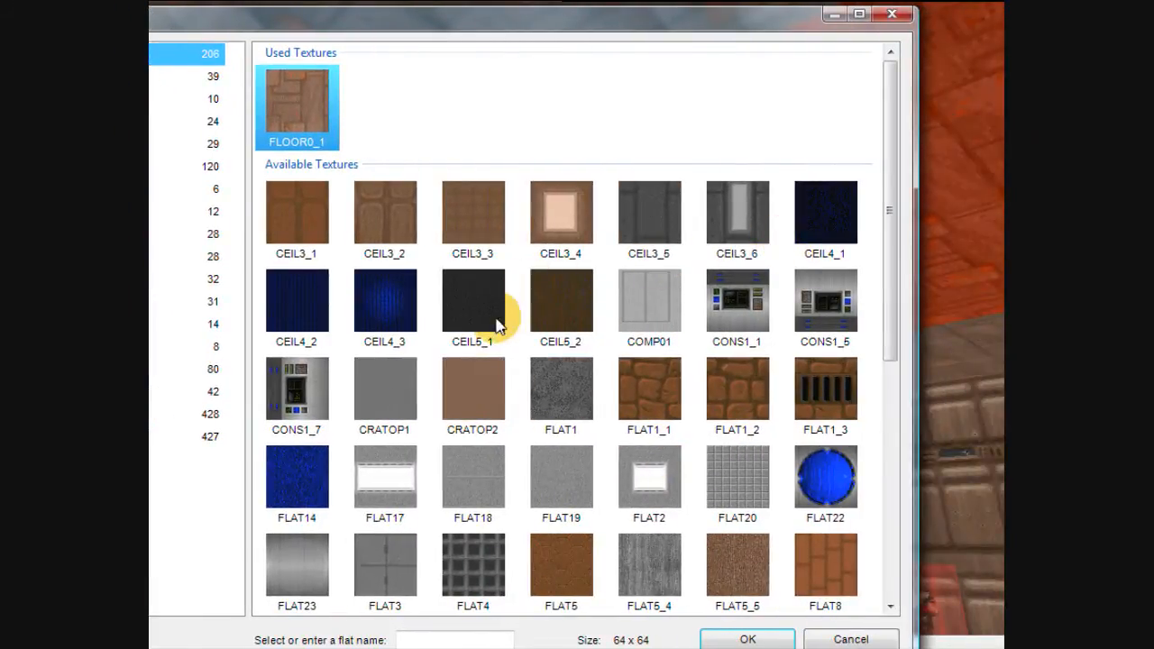
double_click(499, 325)
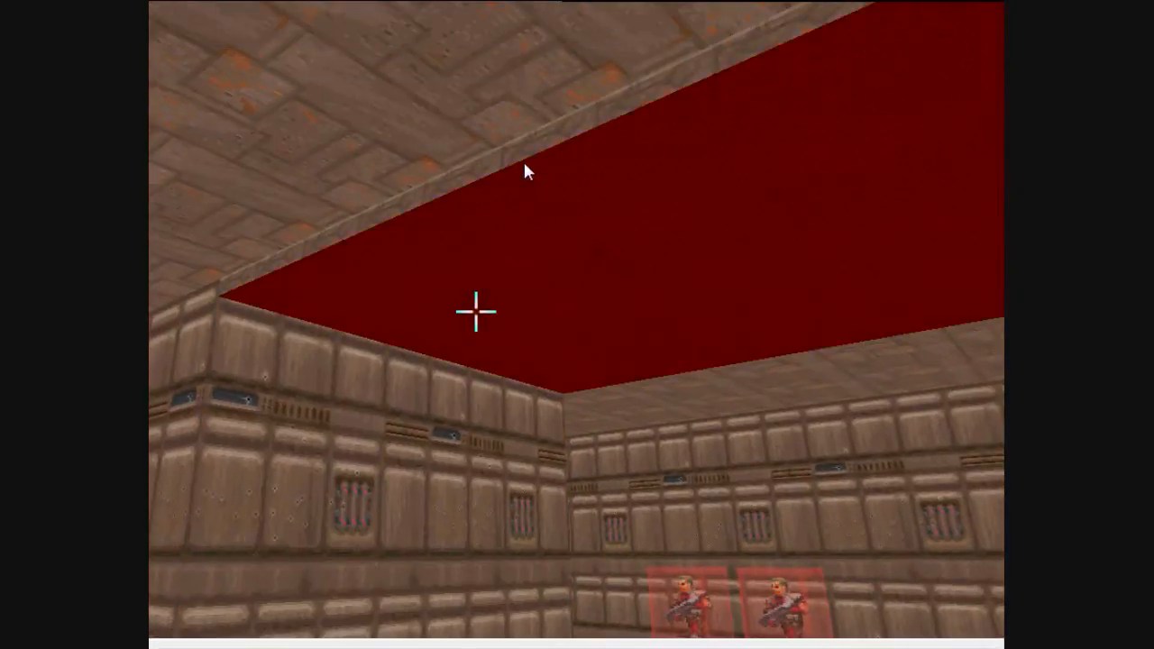
middle_click(476, 311)
double_click(285, 318)
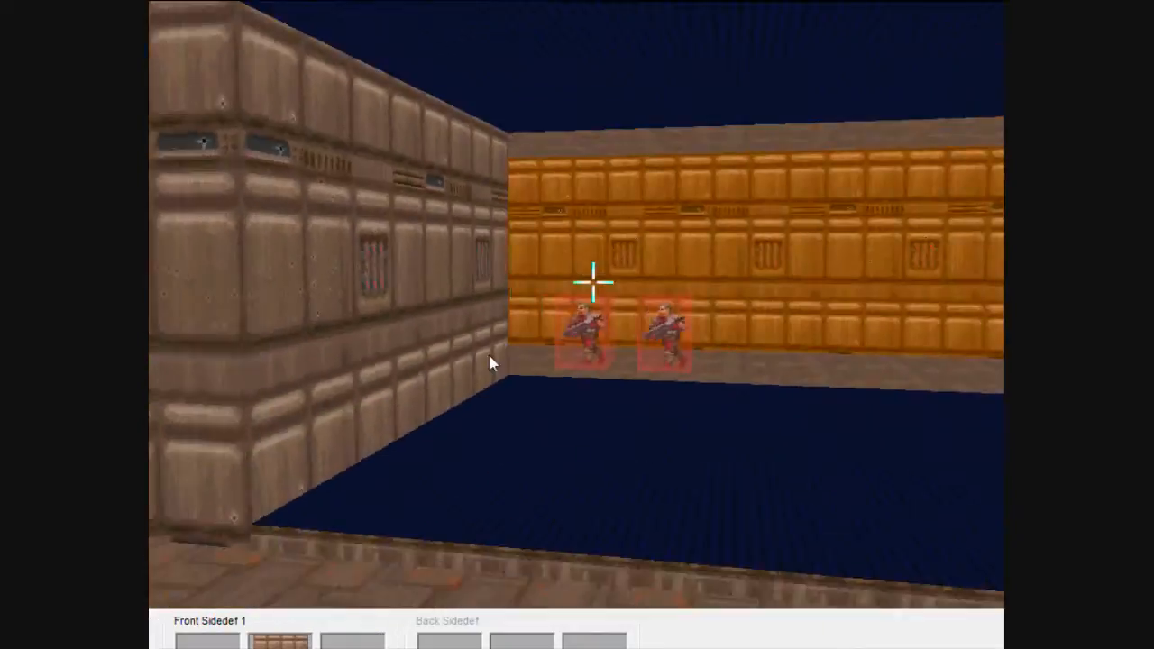
Step: Inspect the textured platform, block, walls and monsters from several sides of the room
key(d)
key(e)
key(f)
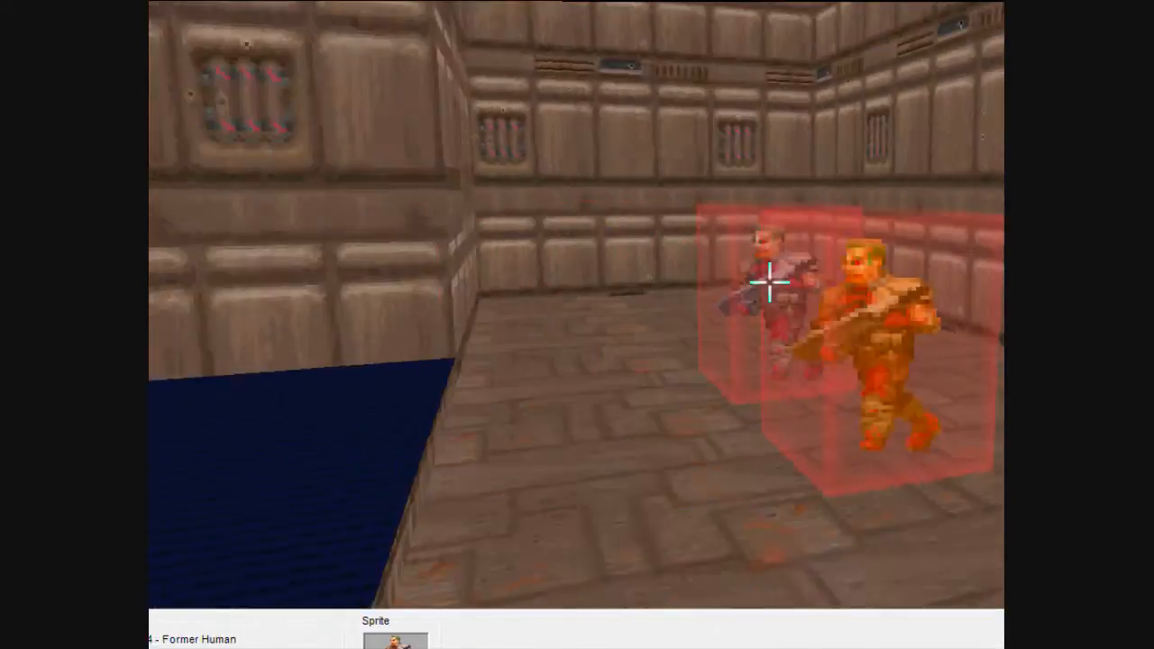
key(s)
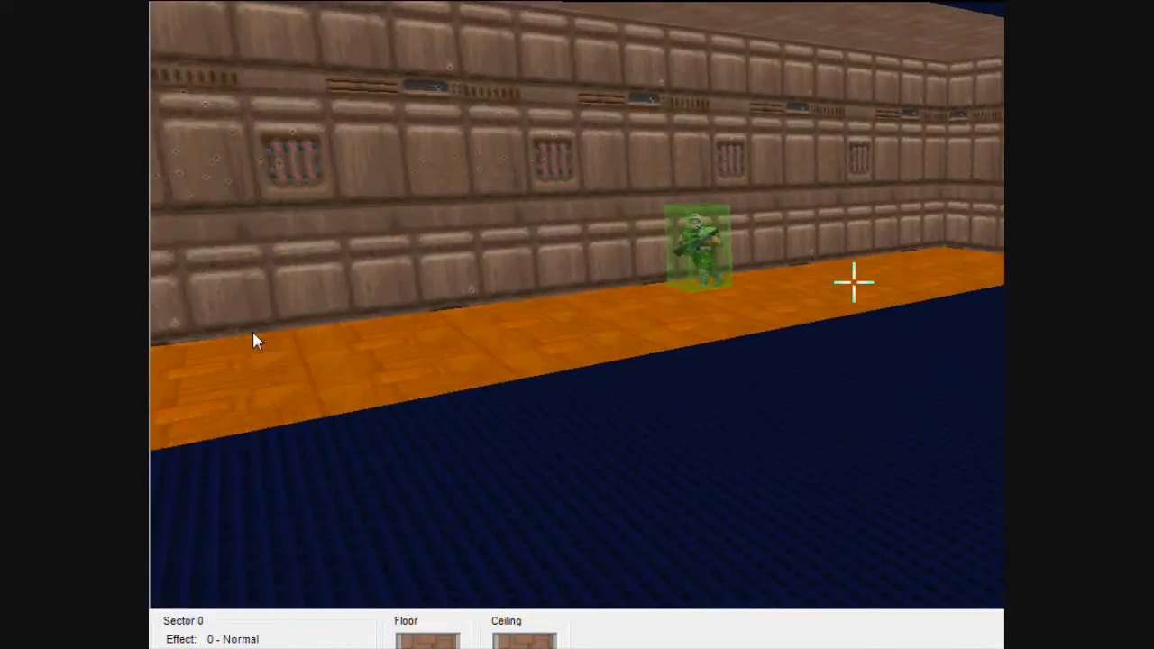
key(d)
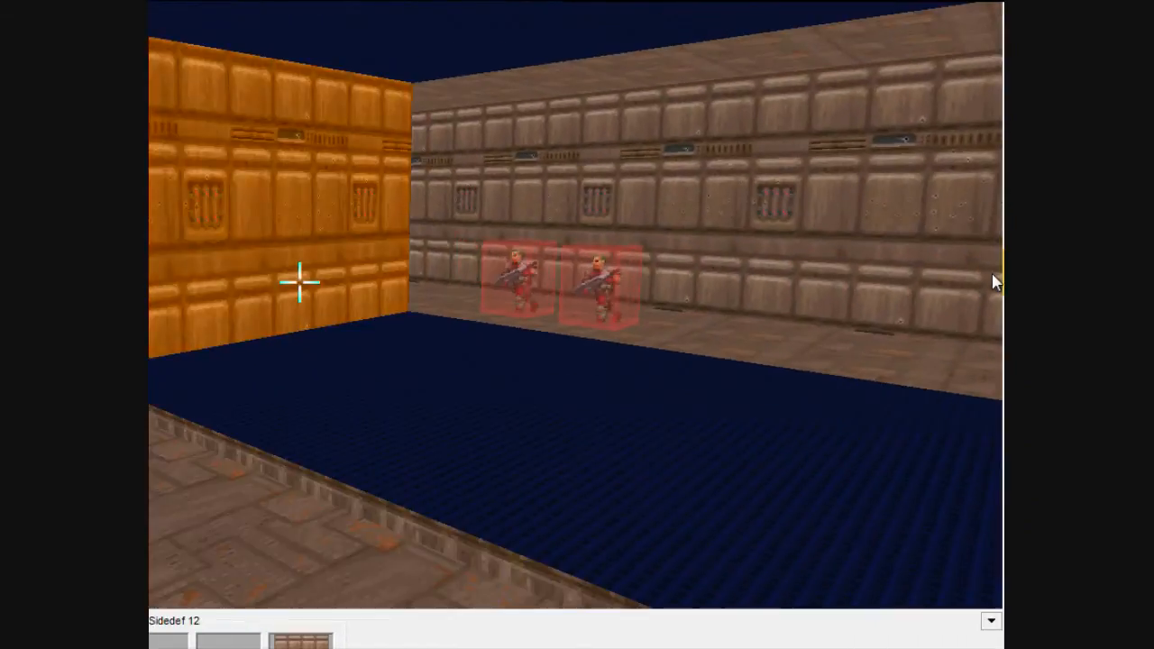
key(e)
key(f)
key(s)
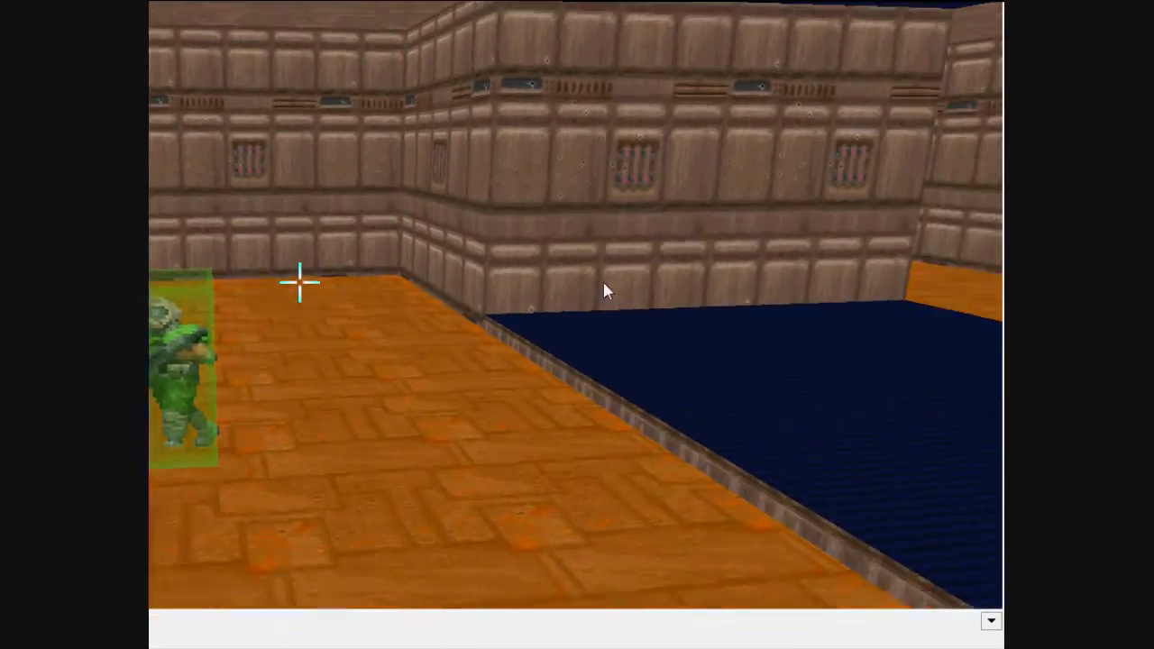
key(e)
key(s)
Step: Leave Visual Mode for the 2D map view and switch to Linedefs mode
key(w)
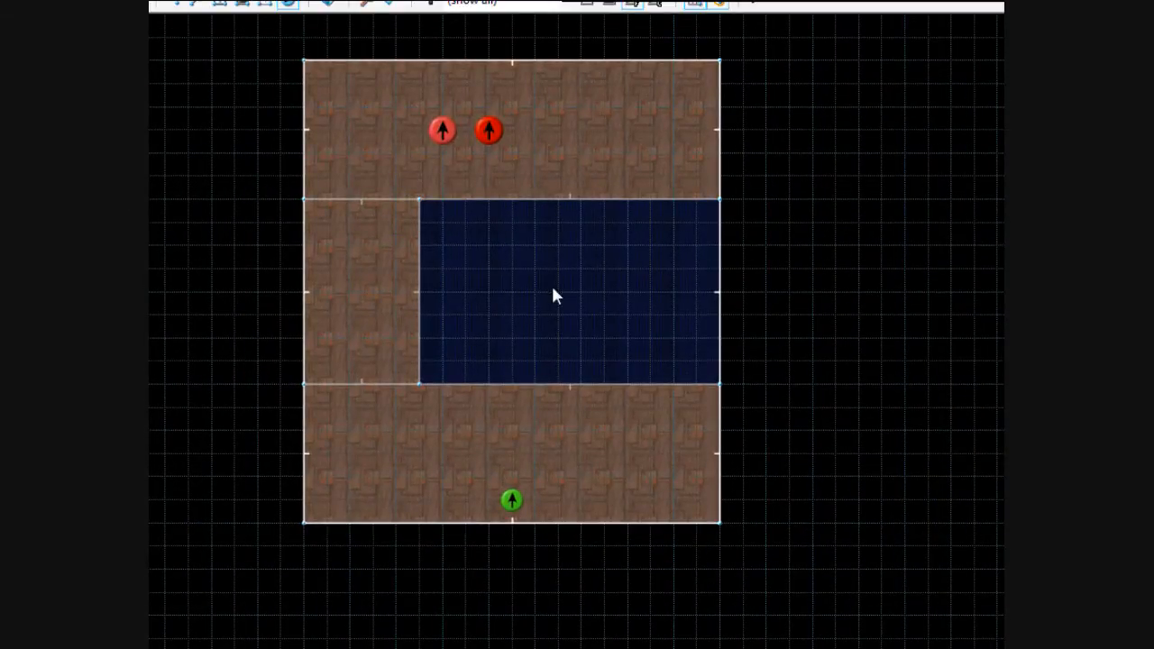
scroll(554, 296, up, 1)
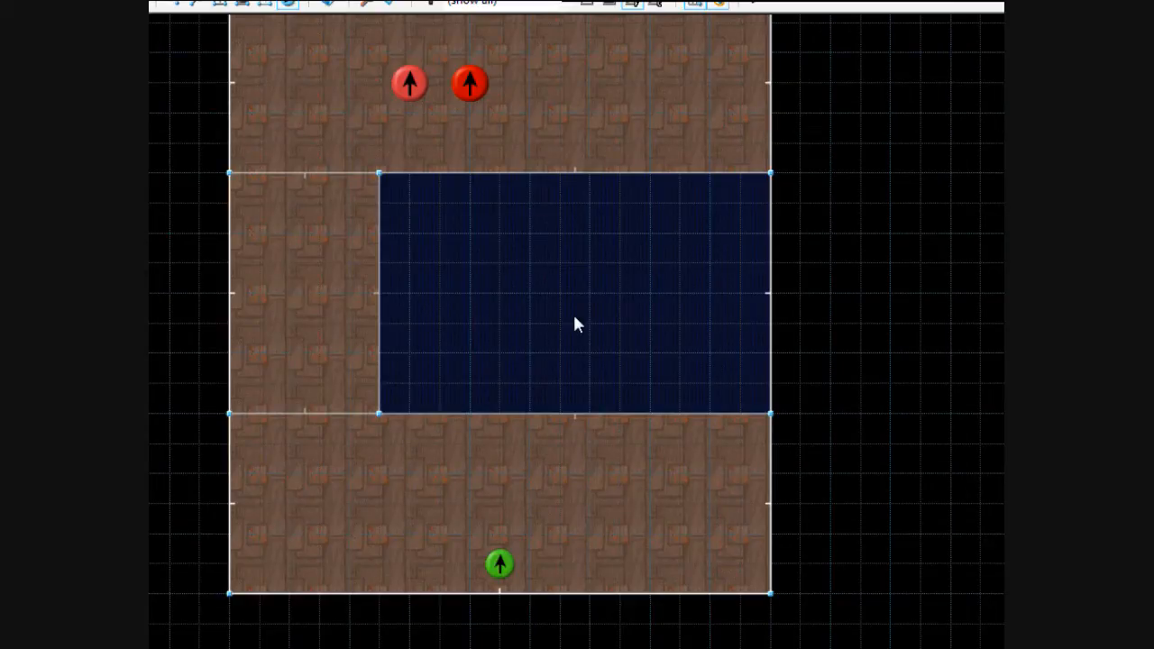
key(l)
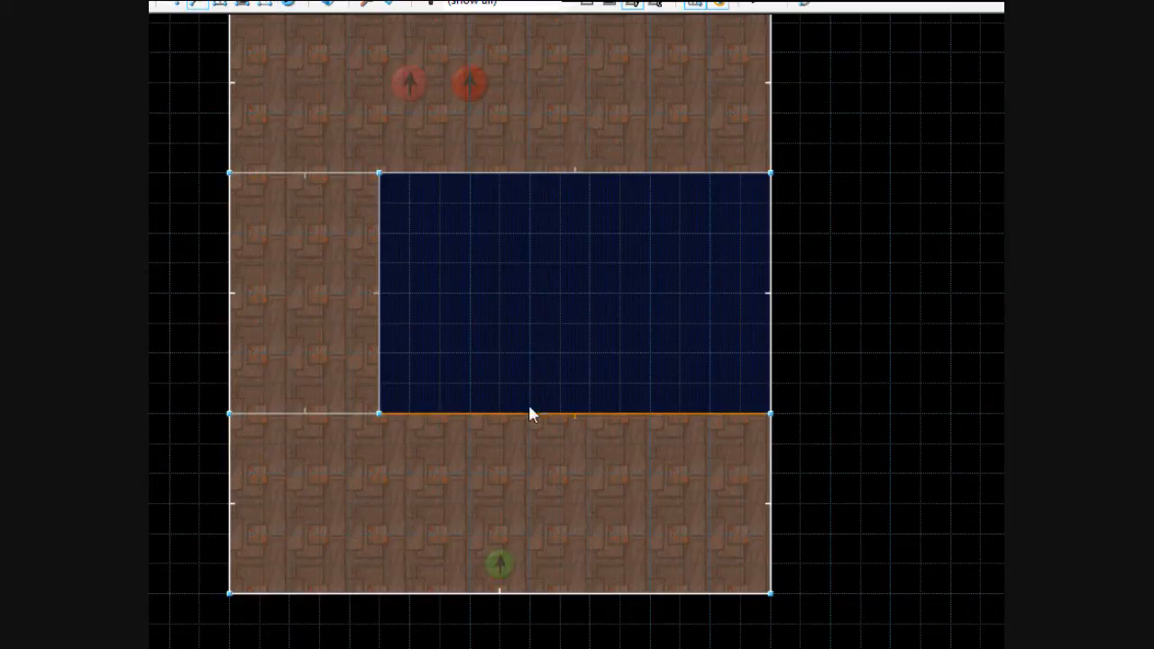
Step: Give the linedef along the south edge of the blue platform sector the new tag 1
right_click(476, 415)
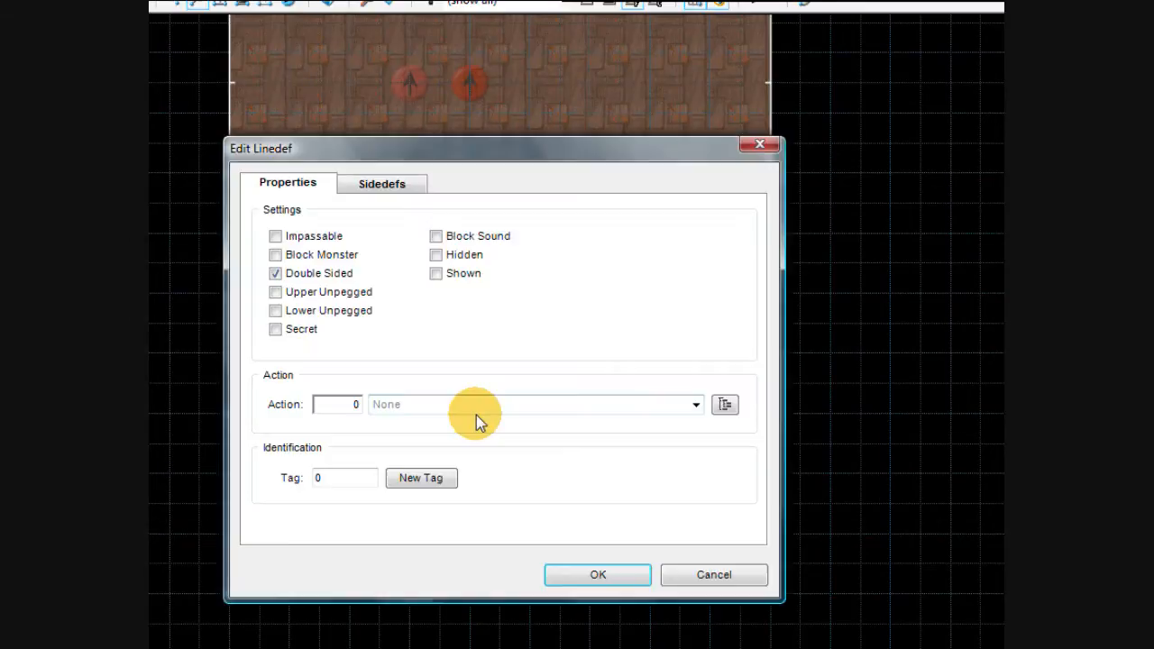
click(318, 477)
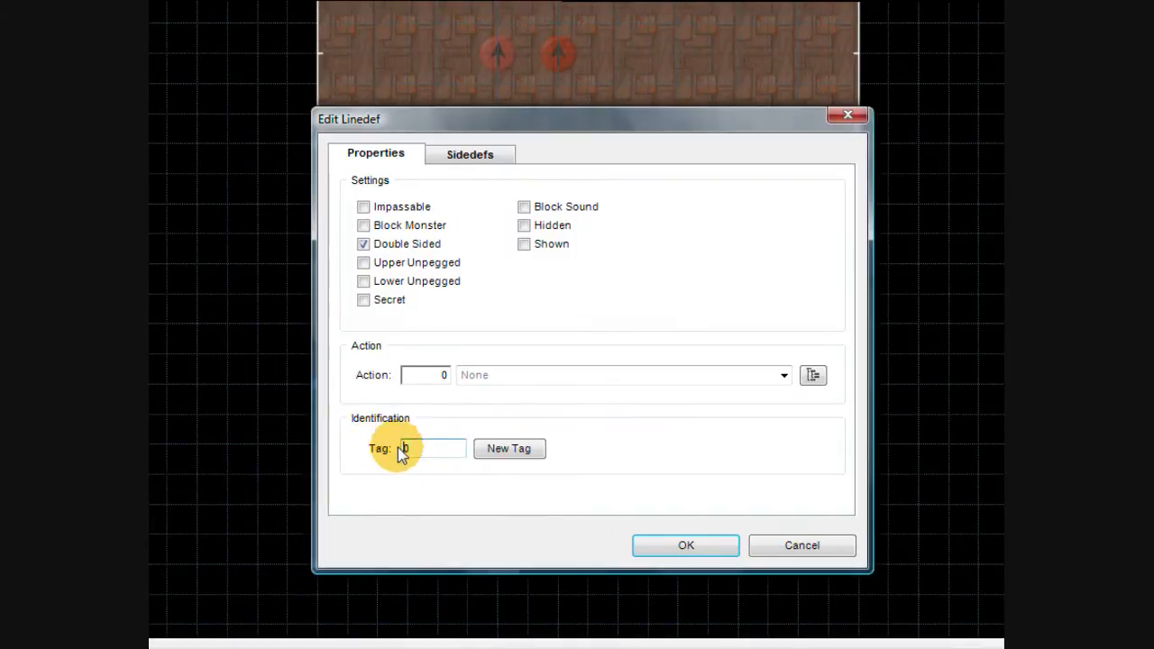
drag(425, 444, 370, 430)
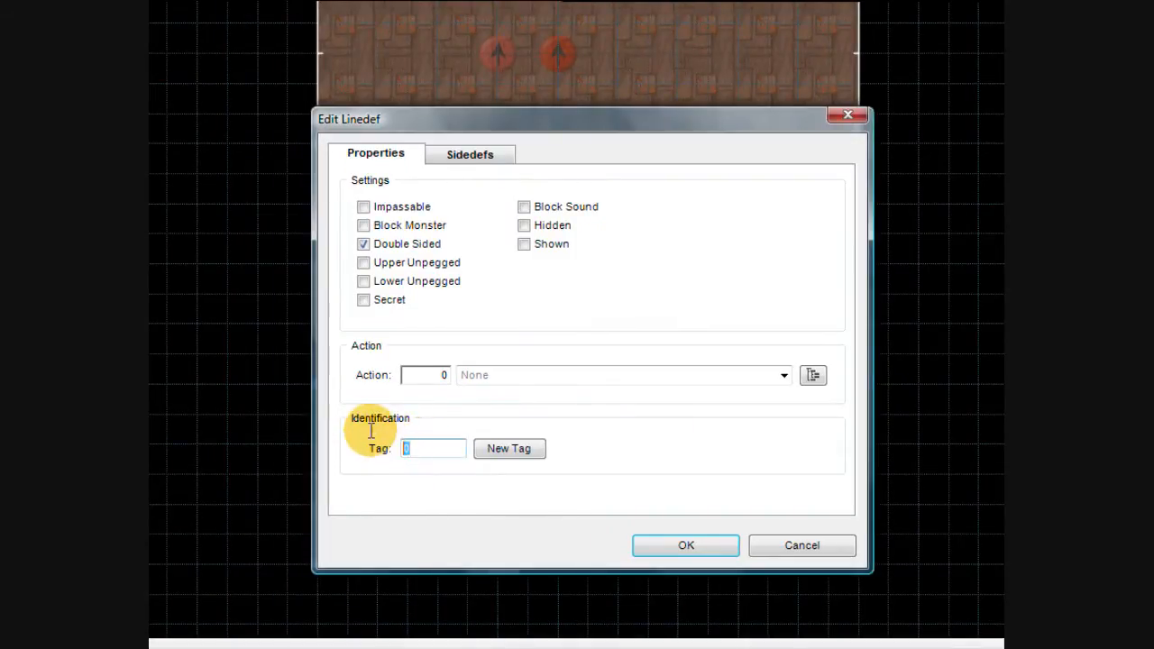
click(508, 449)
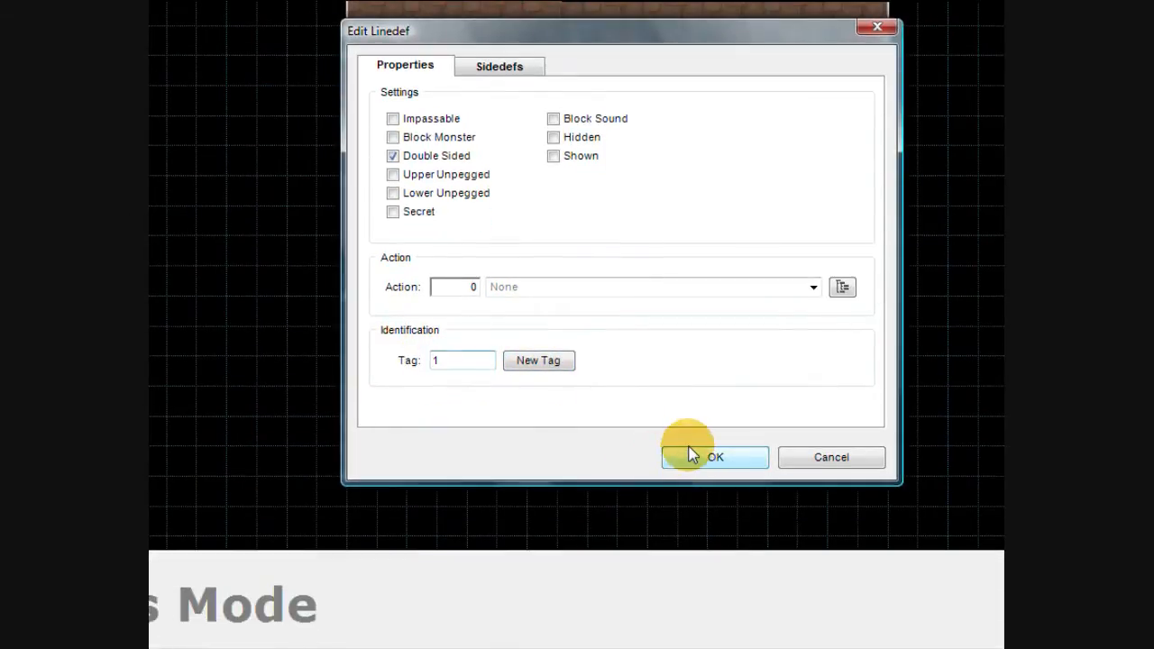
click(691, 454)
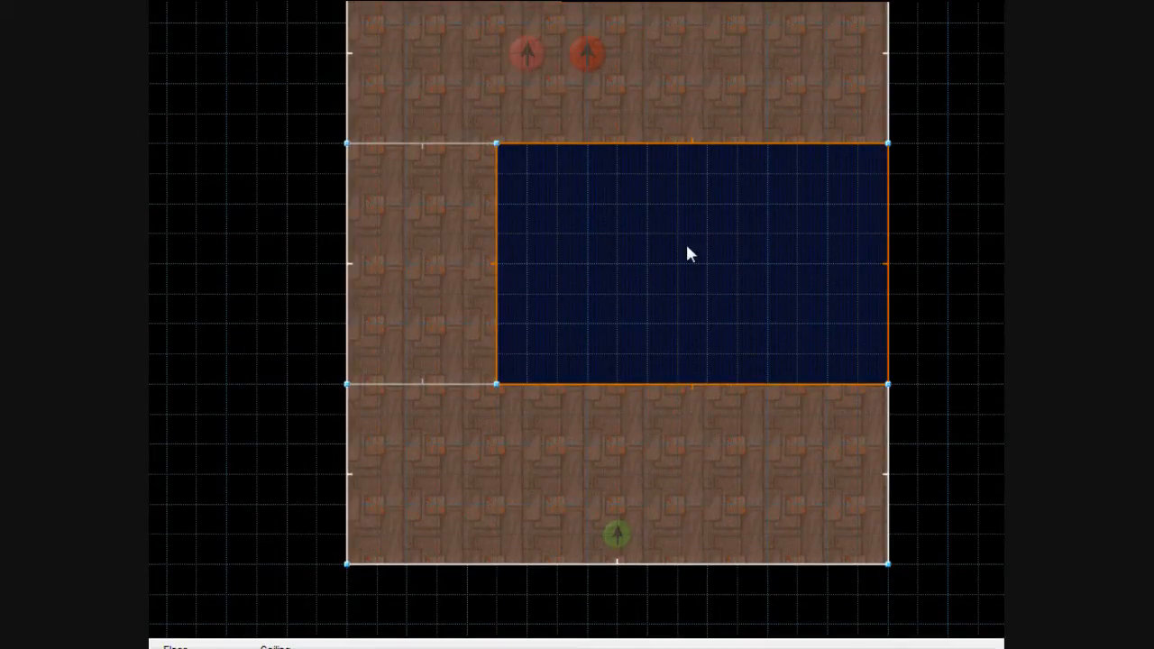
Step: Set the blue platform sector's tag to 1, matching the tagged linedef along its south edge
right_click(685, 254)
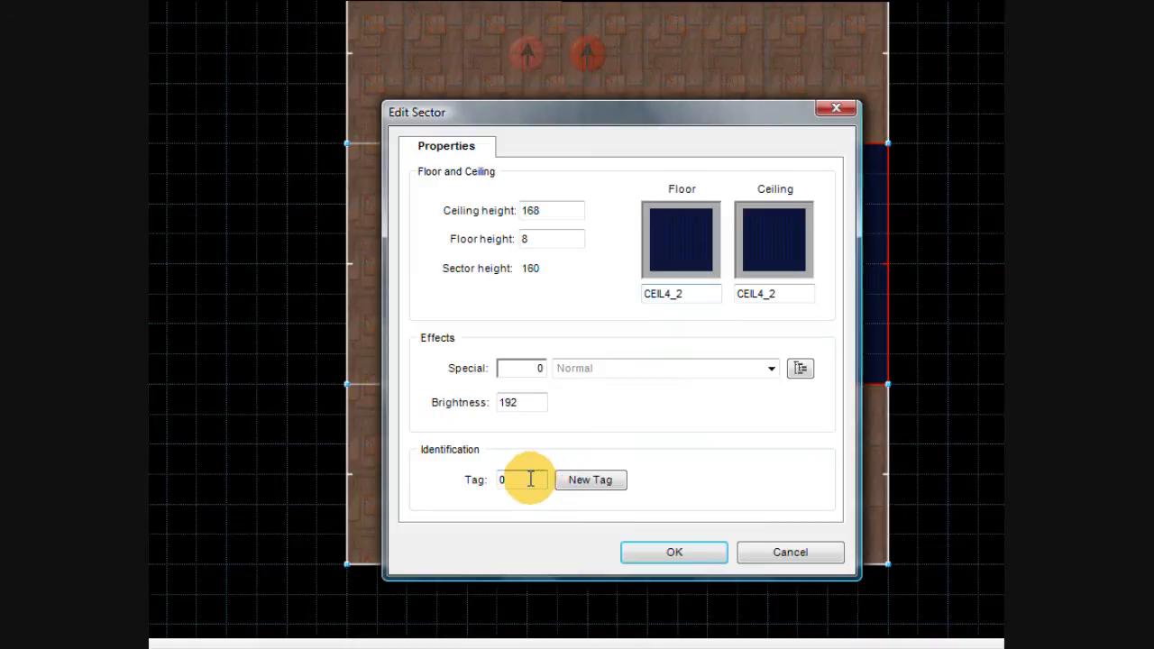
drag(525, 480, 500, 476)
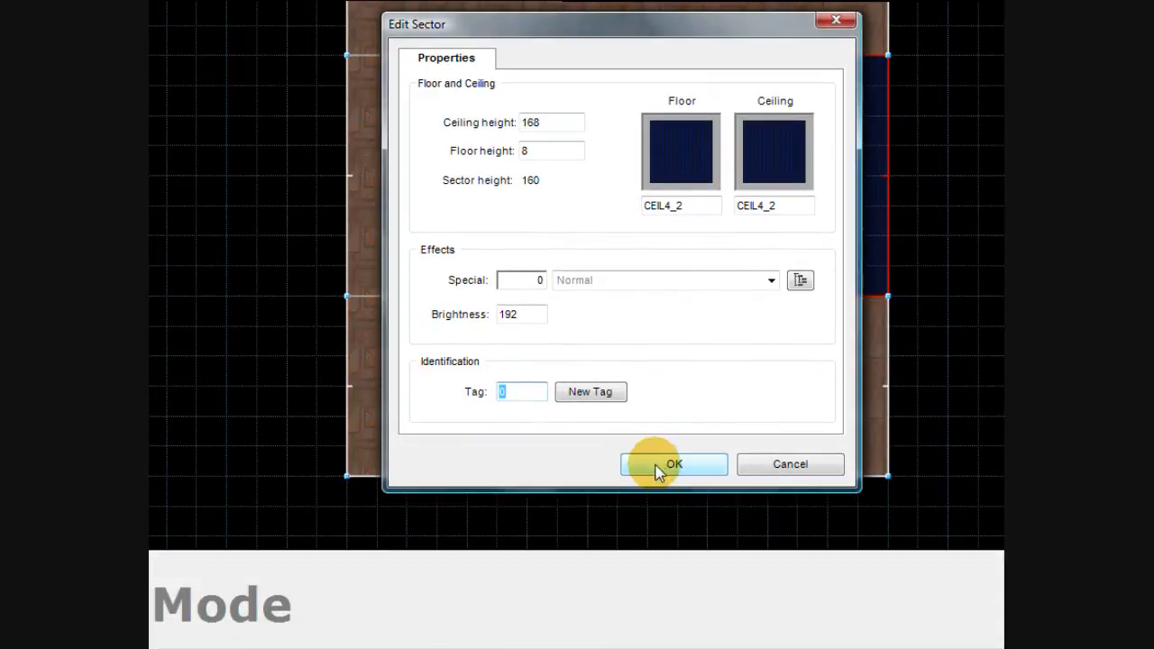
click(674, 465)
Step: In Linedefs mode, assign the action W1 Crusher Start with Fast Damage to the blue sector's south linedef
key(l)
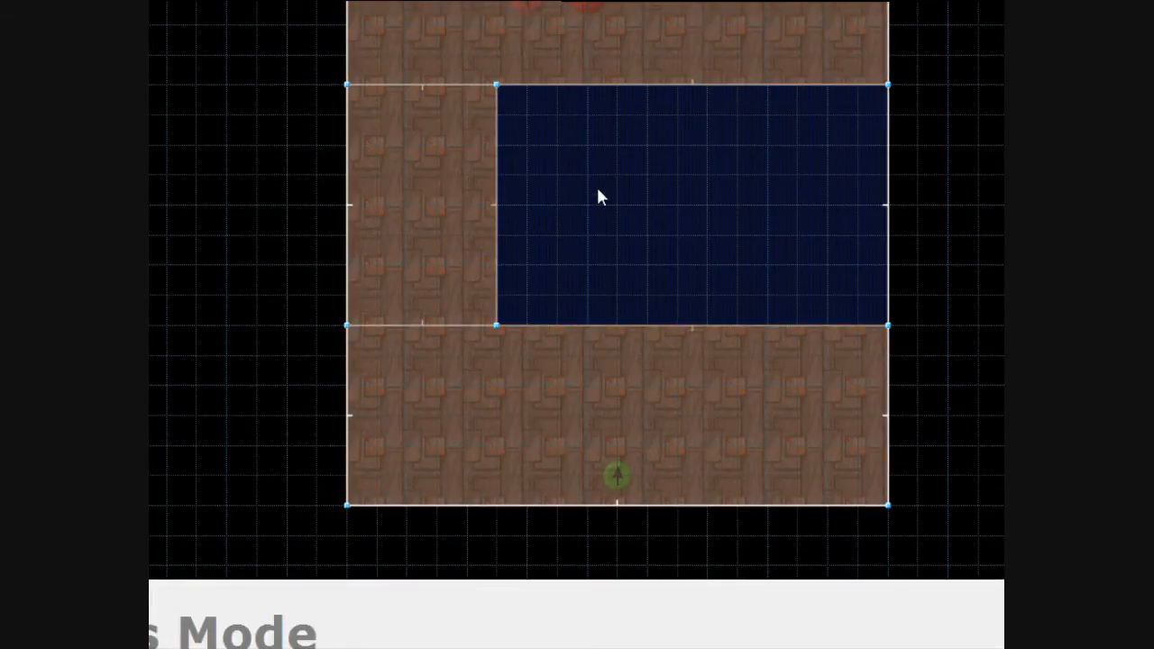
right_click(617, 325)
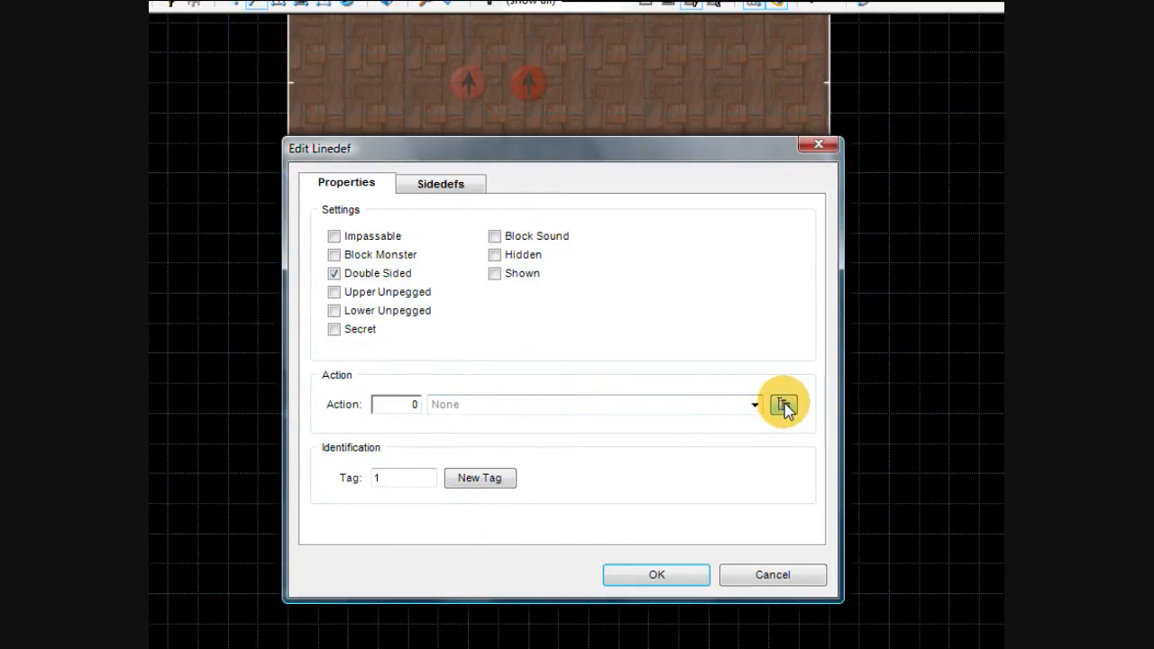
click(783, 404)
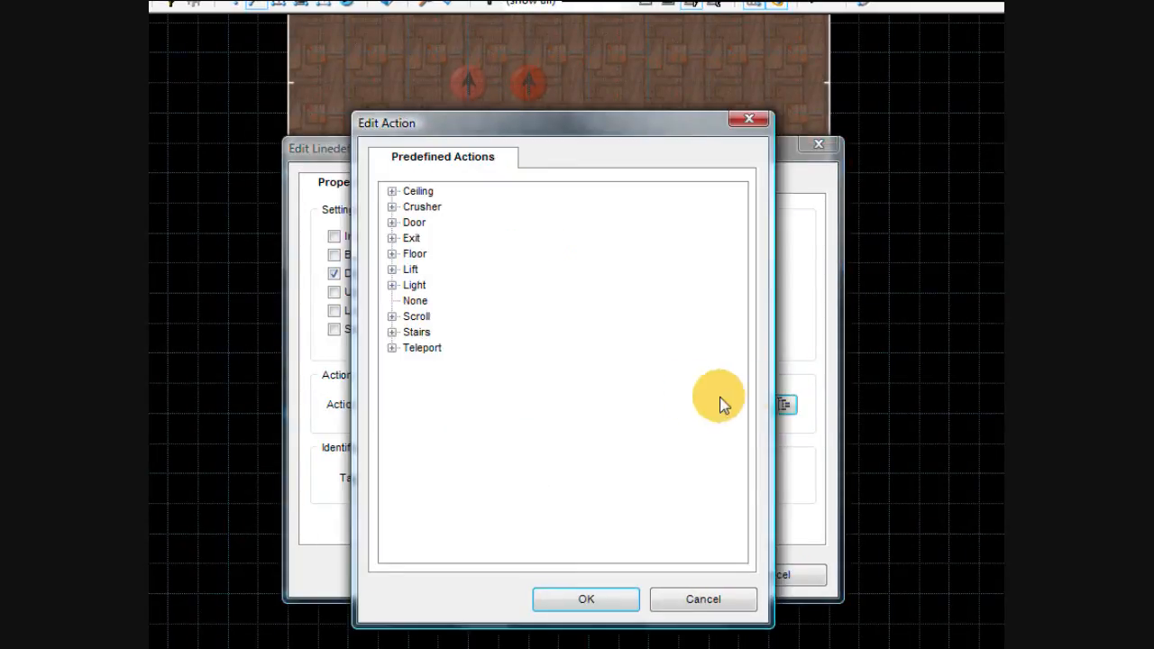
click(391, 206)
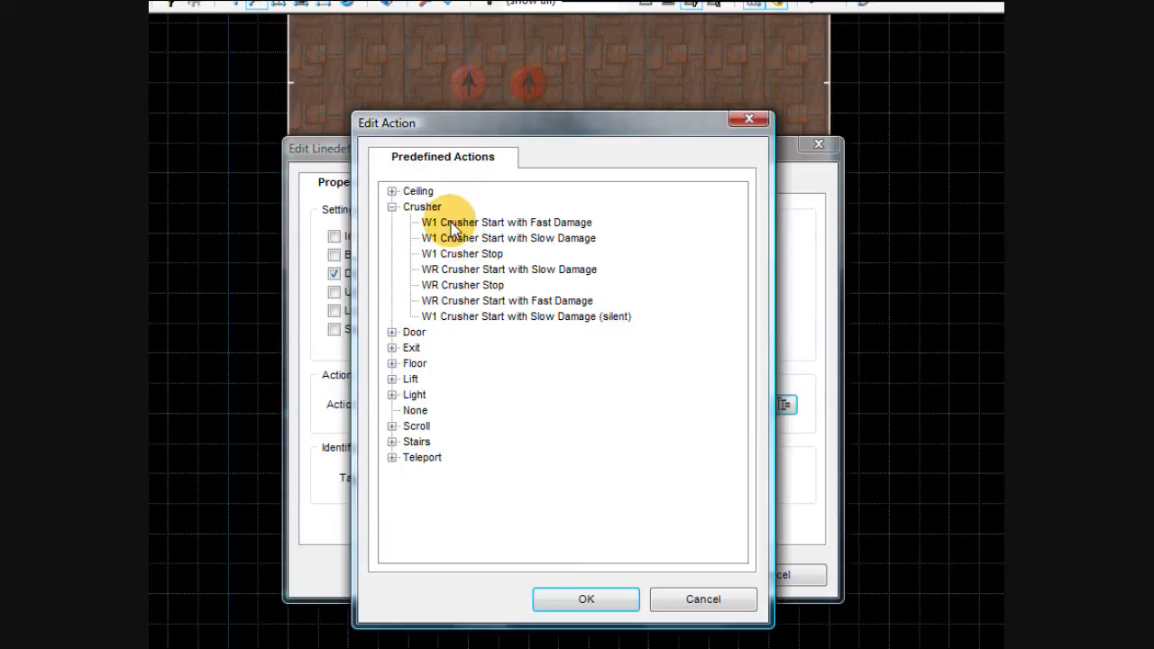
click(457, 222)
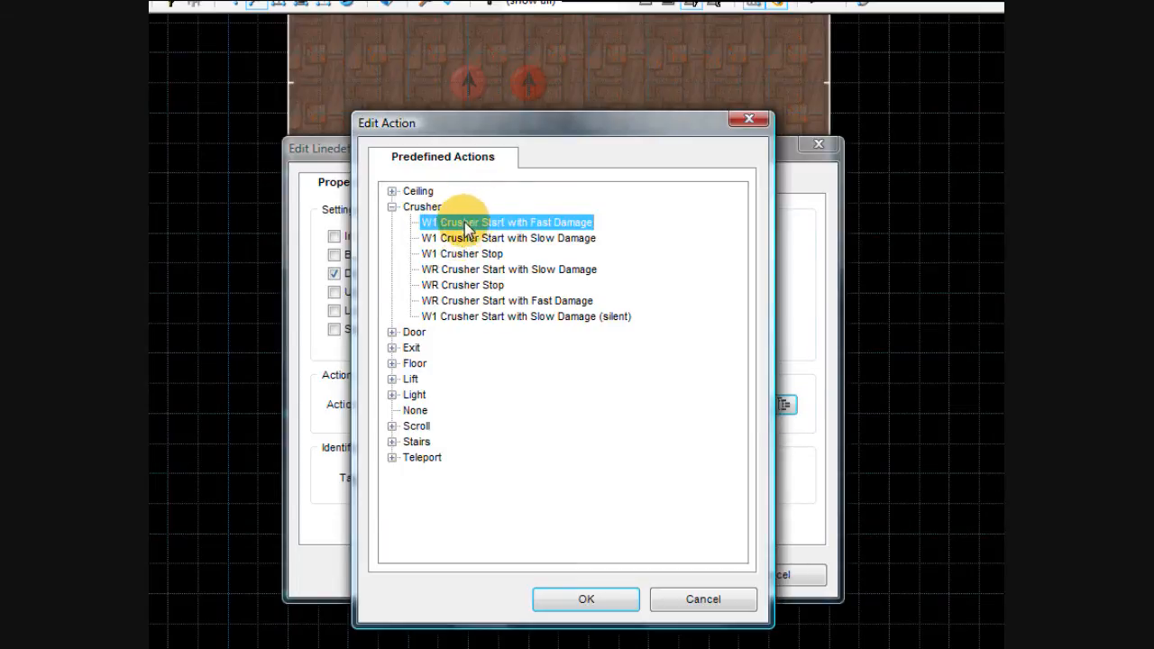
click(613, 599)
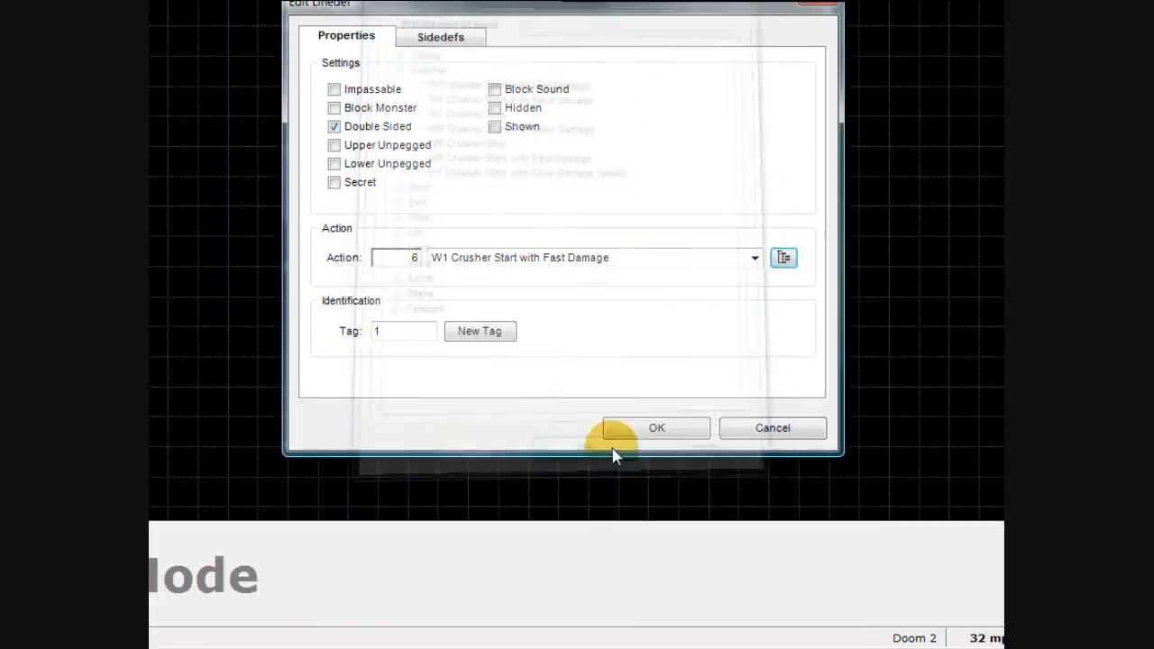
click(673, 430)
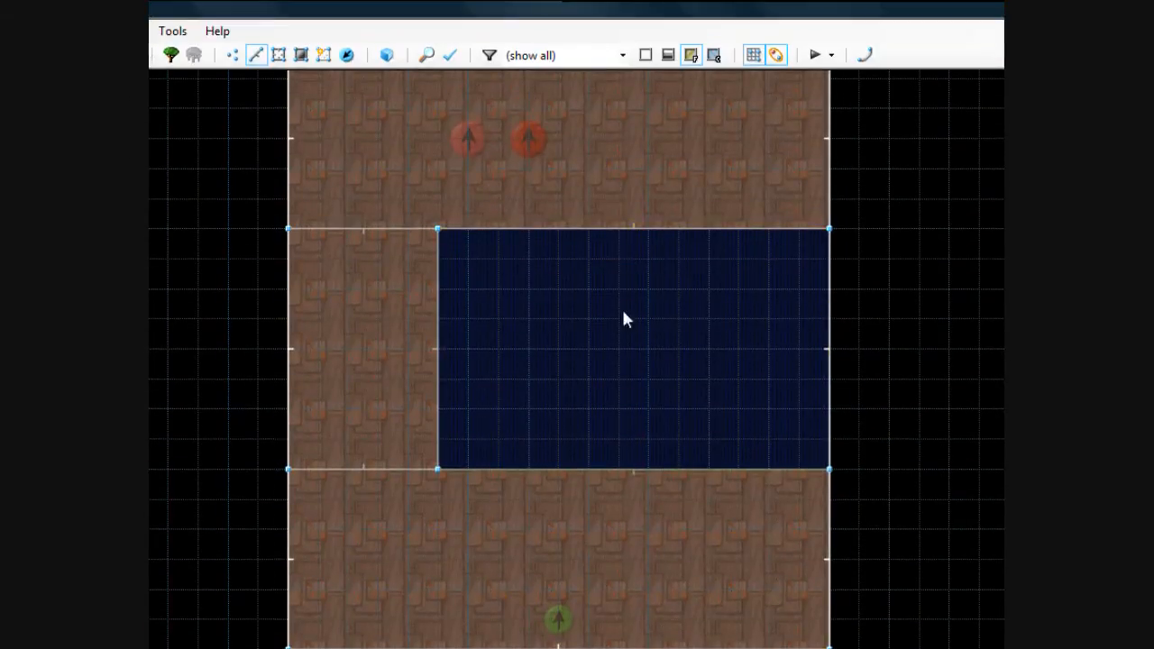
Step: Enter Visual Mode and examine the blue platform, its ceiling, the walls and the monsters from several sides of the room
scroll(616, 429, down, 2)
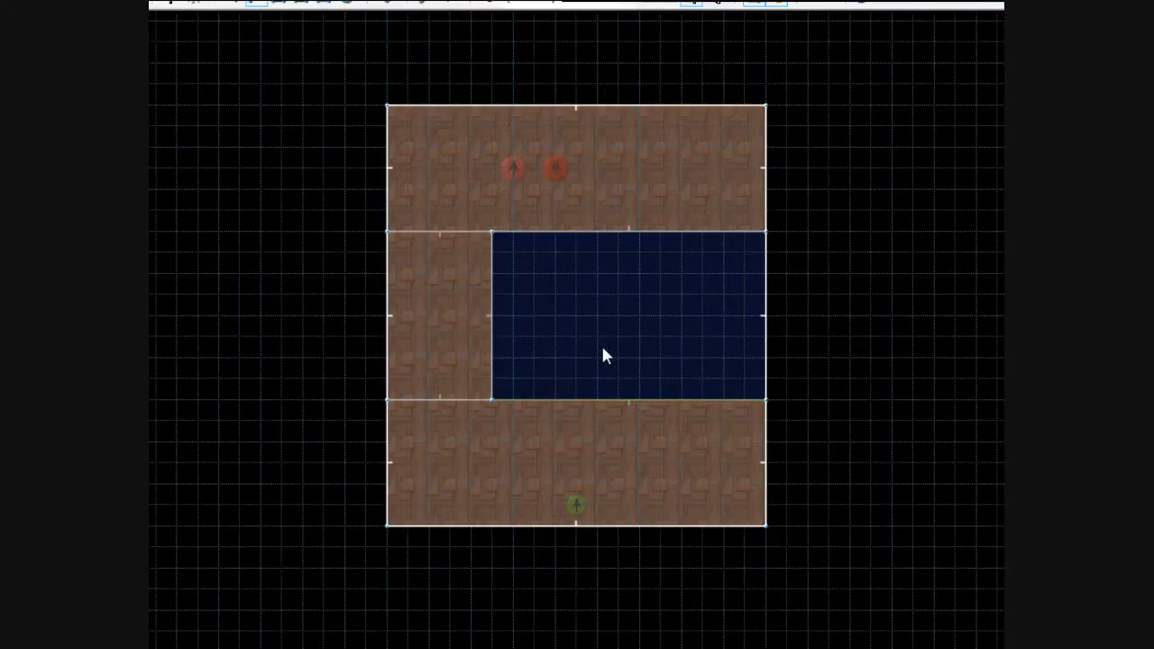
click(383, 55)
click(387, 57)
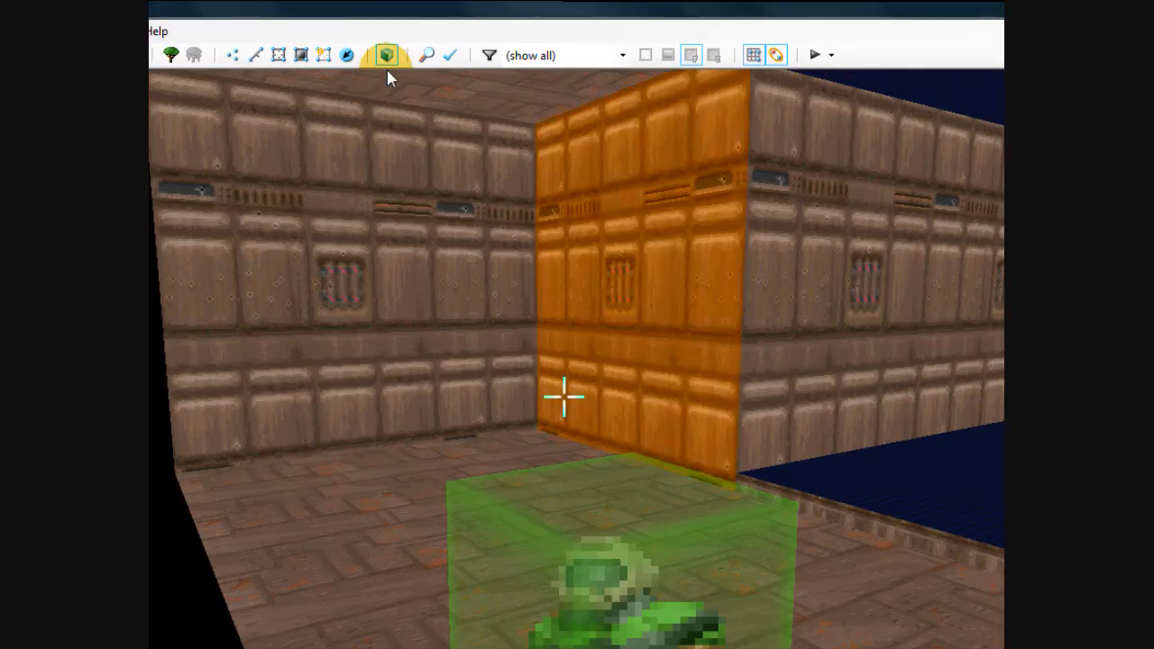
key(d)
key(f)
key(d)
key(e)
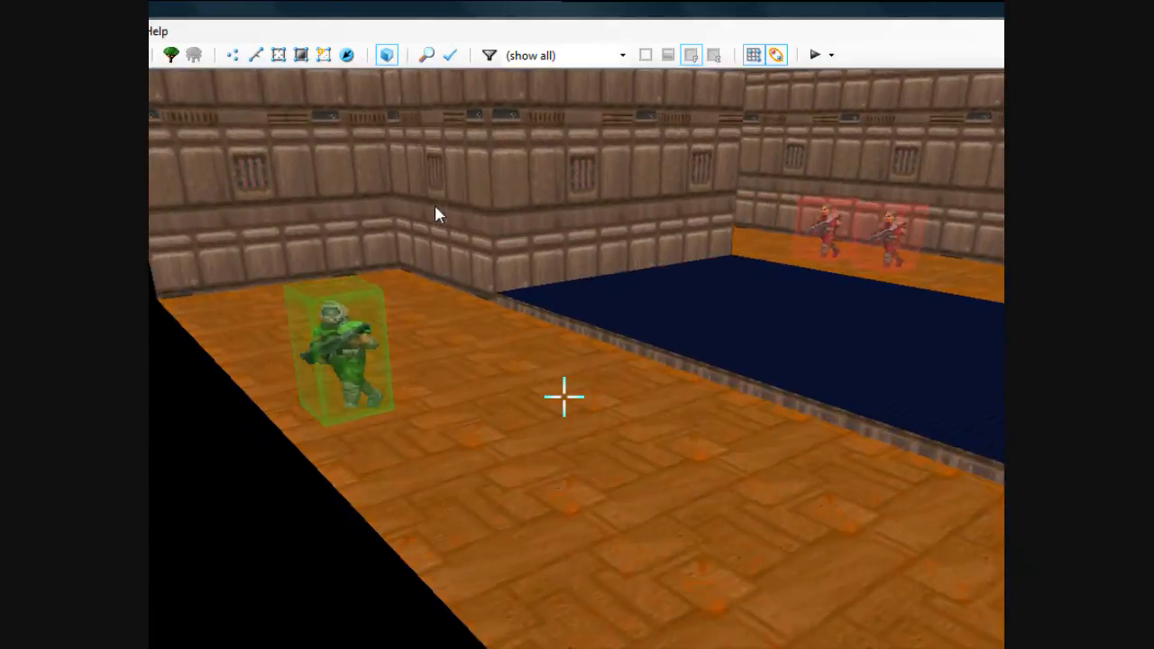
key(e)
key(f)
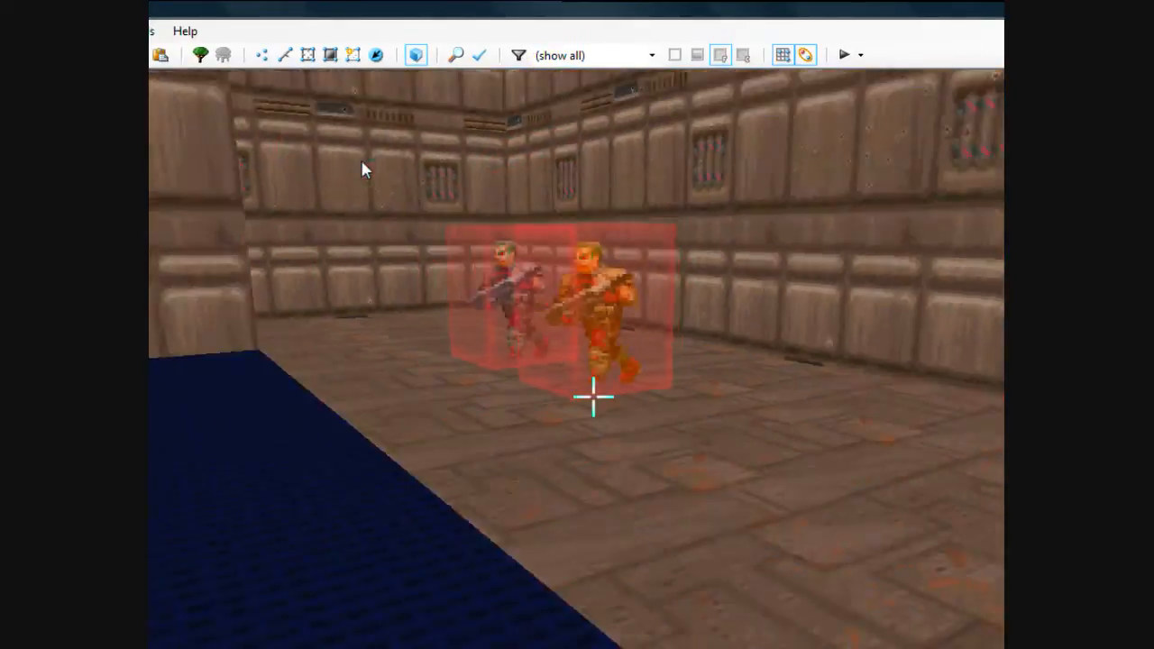
key(e)
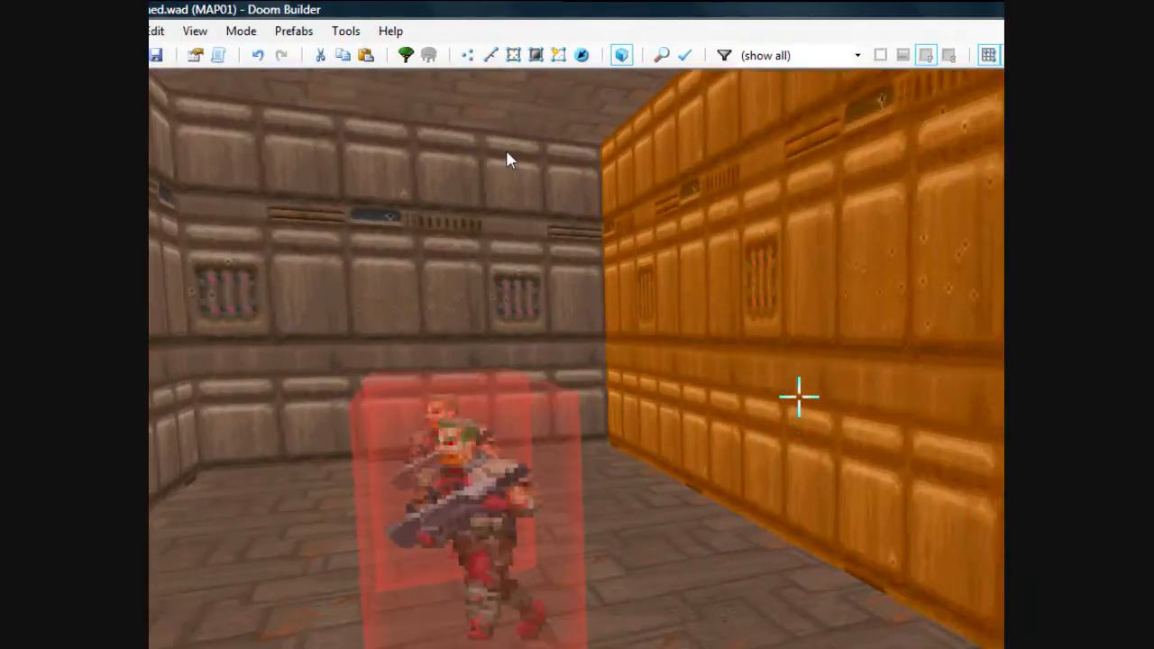
key(d)
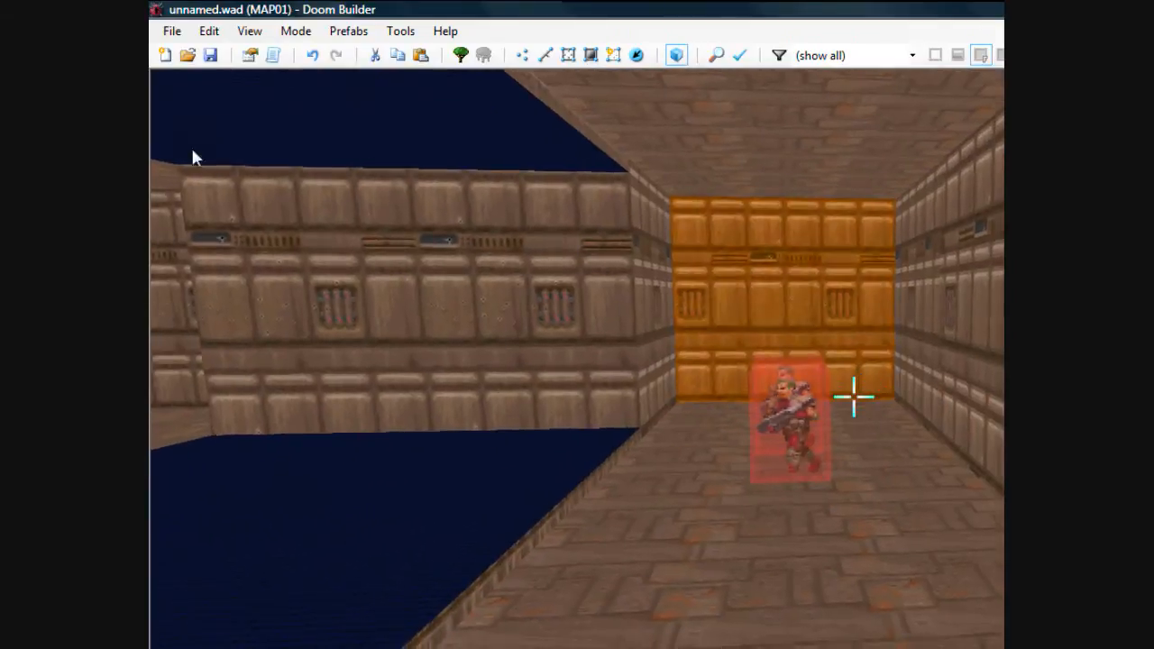
key(f)
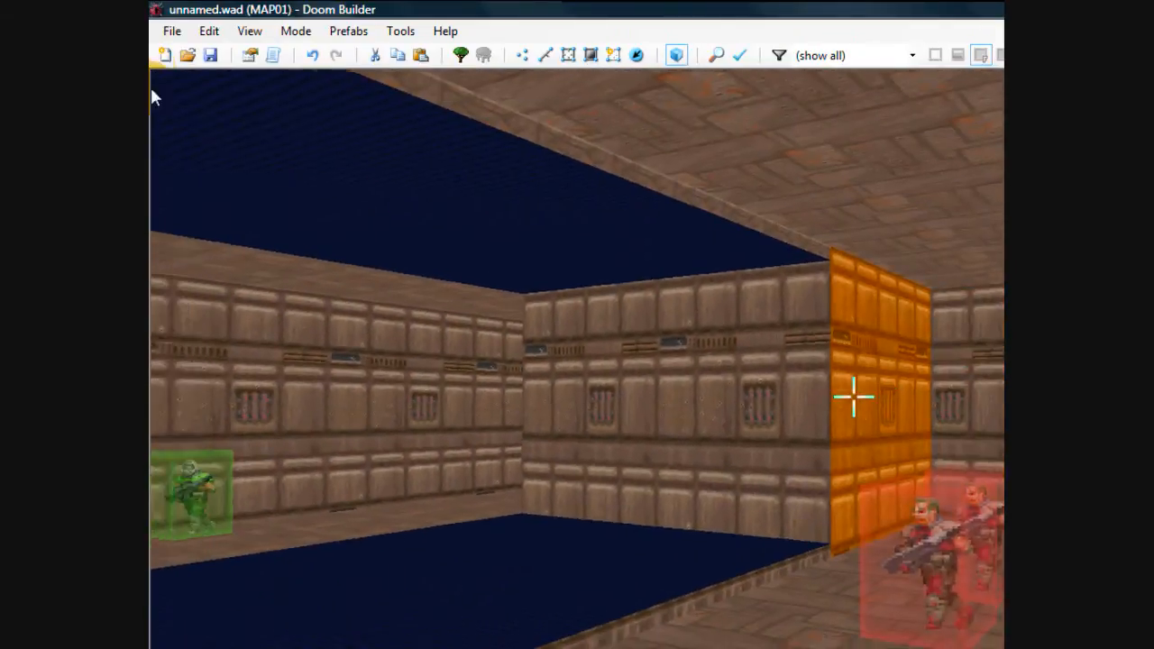
key(s)
key(s)
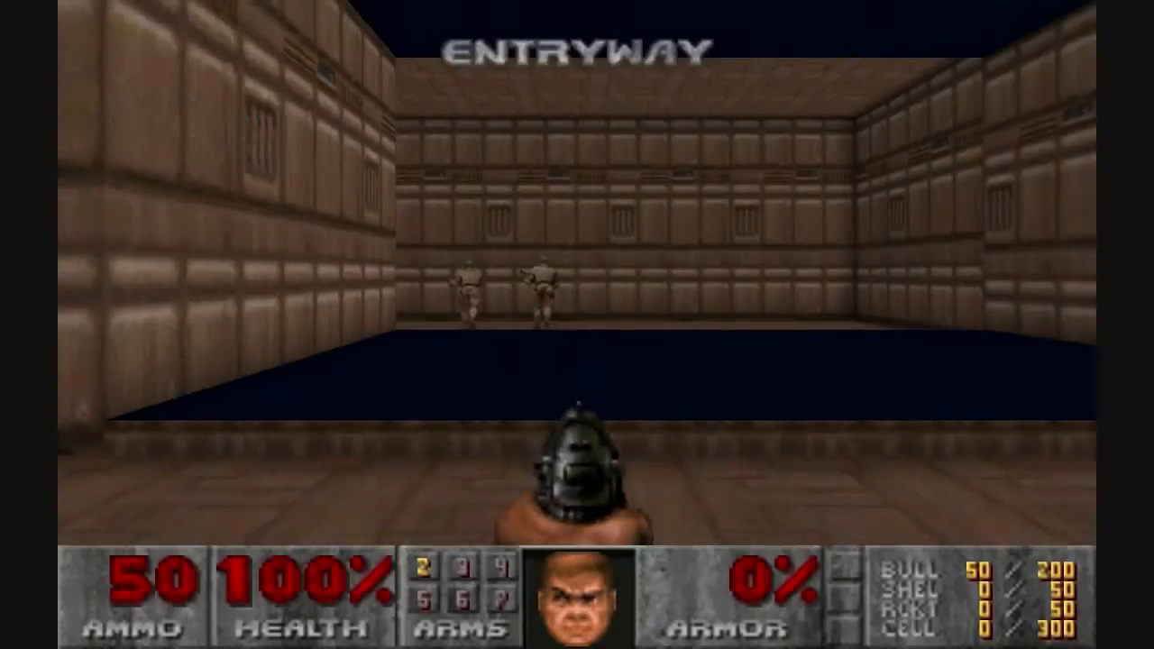
Step: Playtest the map in Doom 2: fire the pistol and cross the blue sector's south edge to trigger the crusher
key(ctrl)
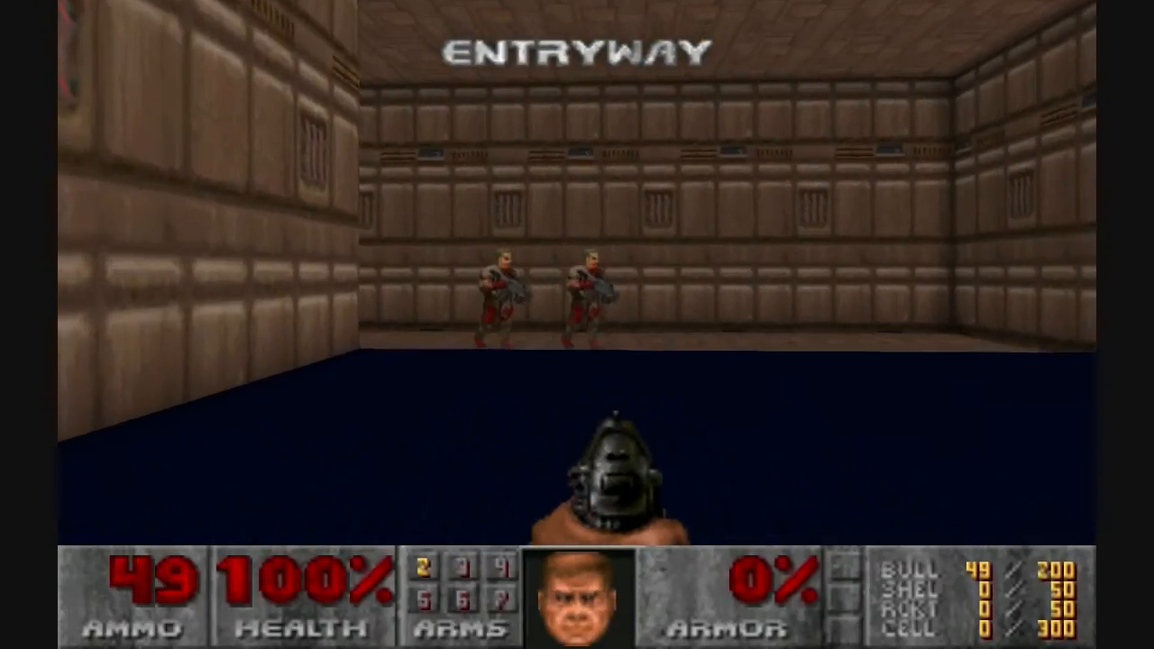
key(a)
key(Left)
key(space)
key(Right)
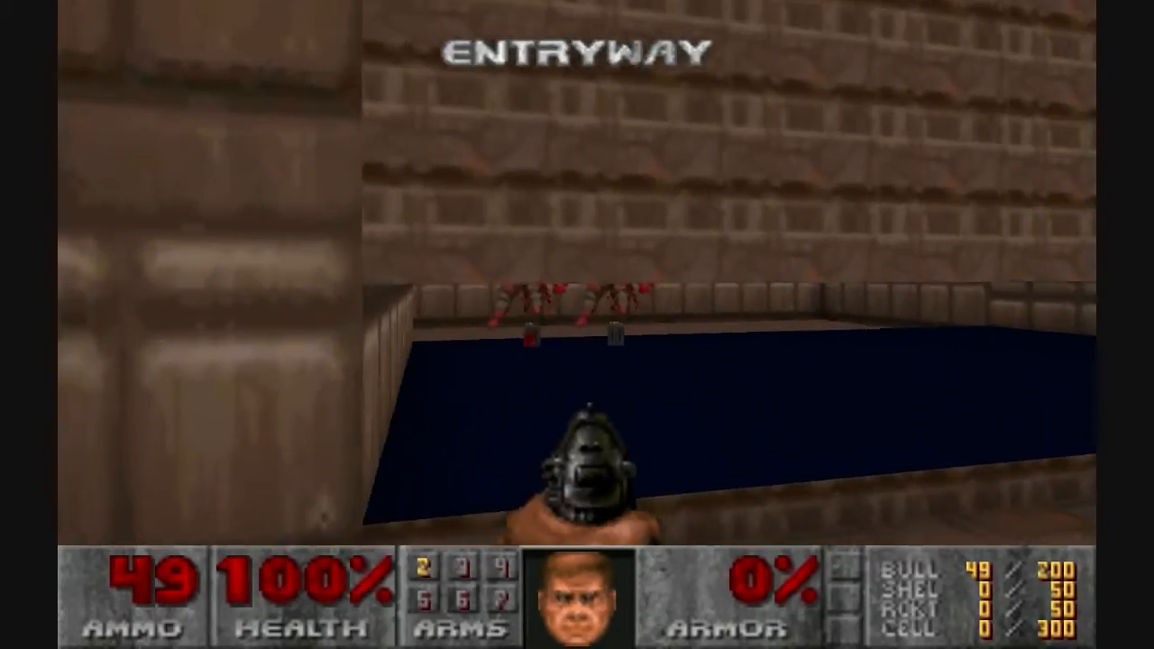
Step: Step under the moving crusher to test its damage, and back out to the south to watch its motion
key(Up)
key(Left)
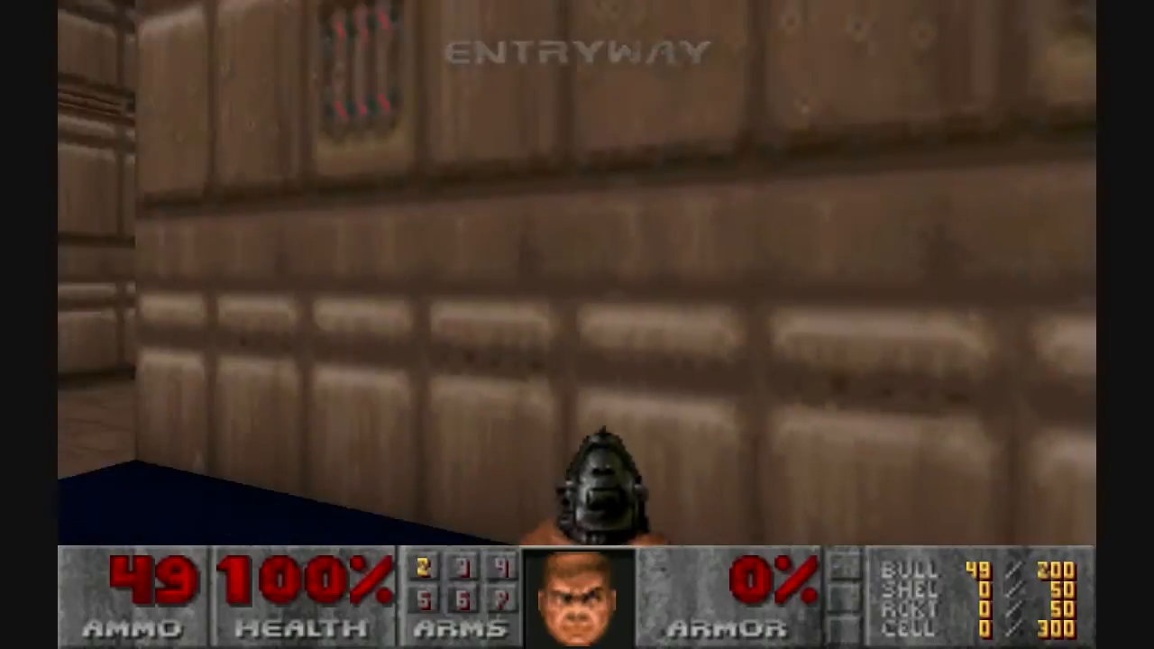
key(Right)
key(Up)
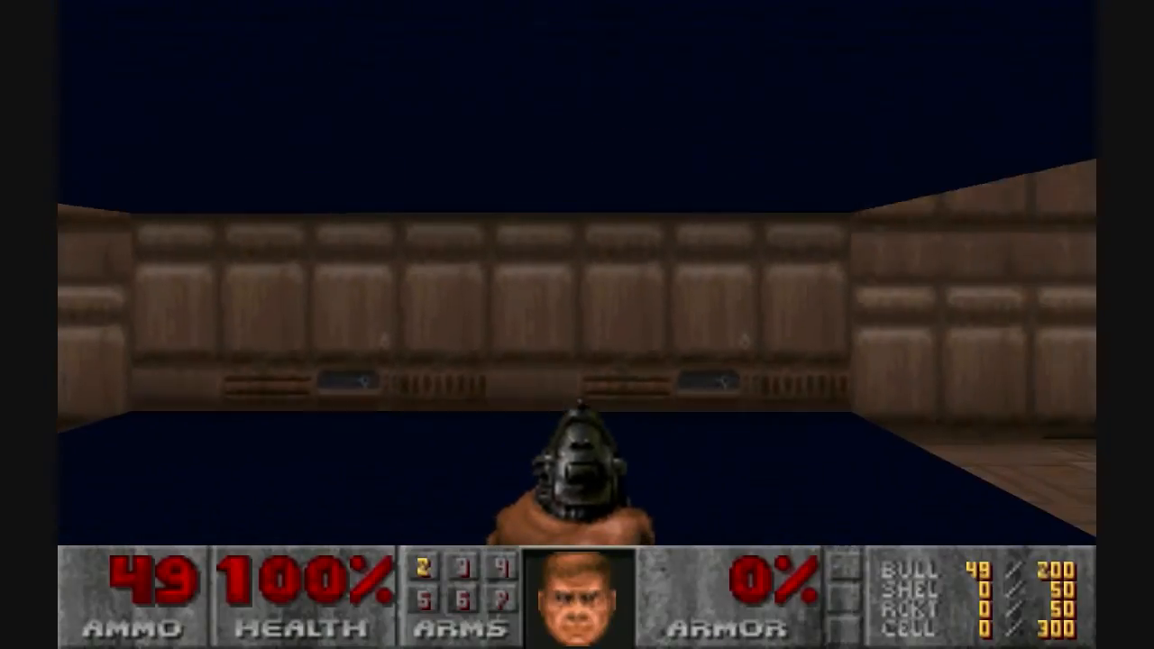
key(Right)
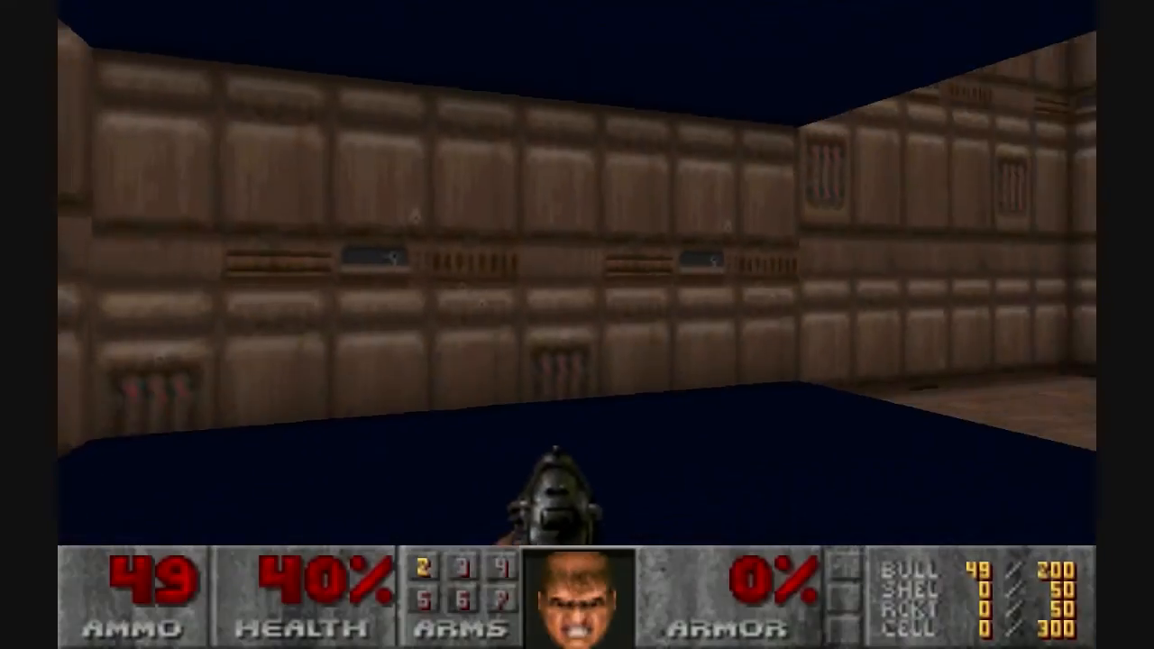
key(Down)
key(Right)
key(Left)
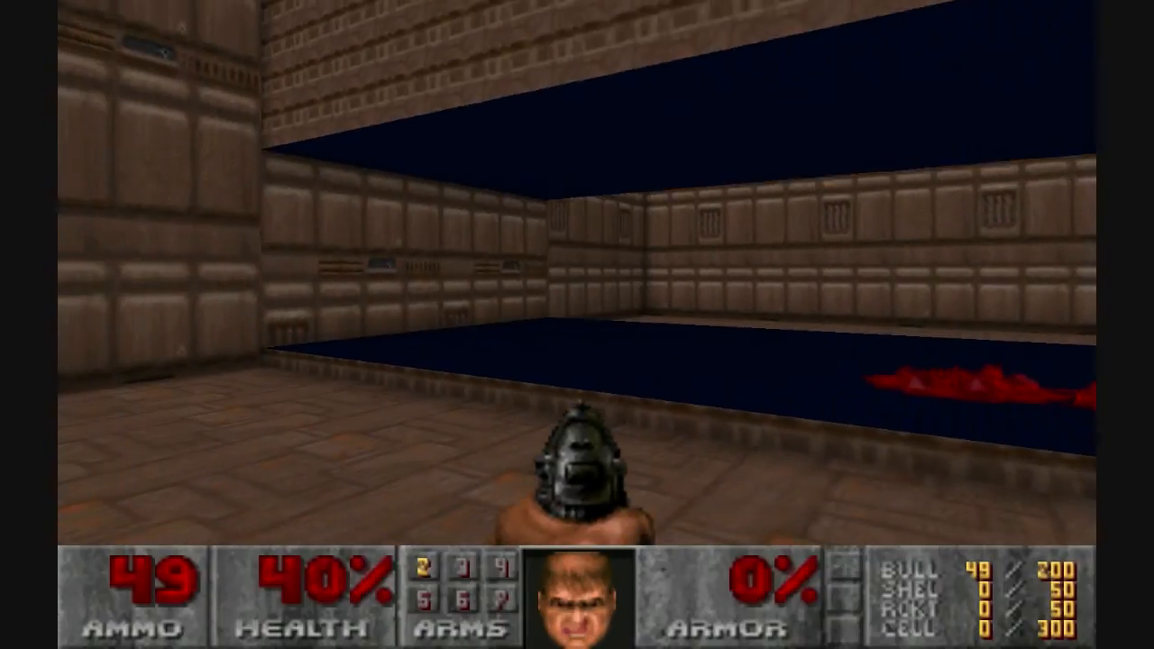
key(Left)
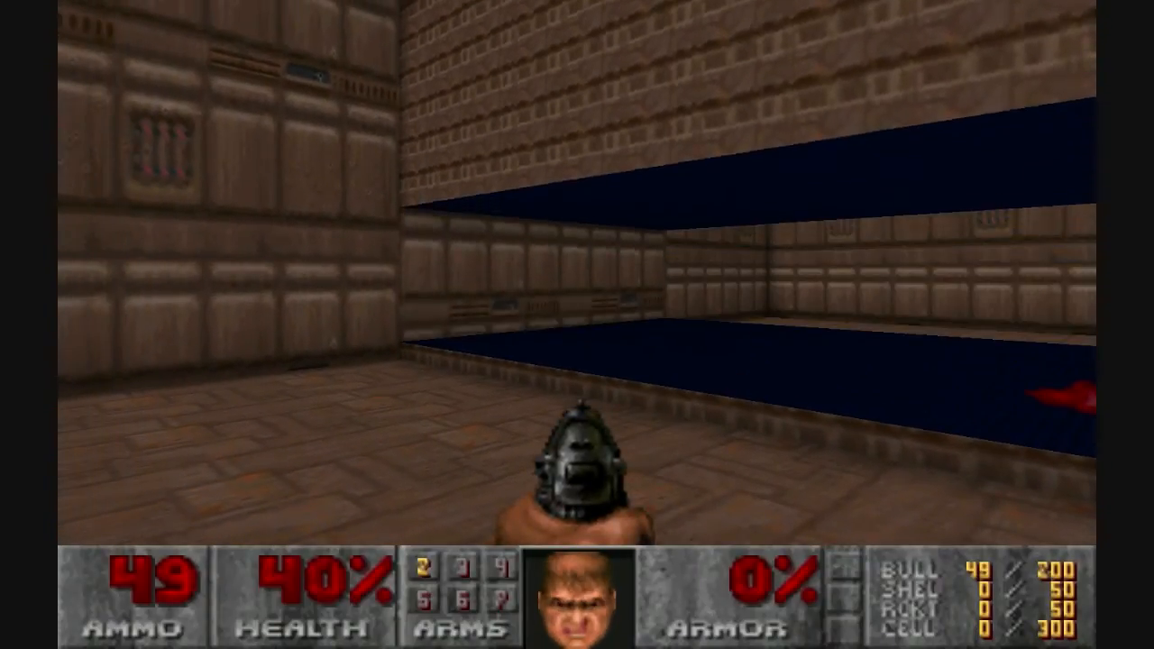